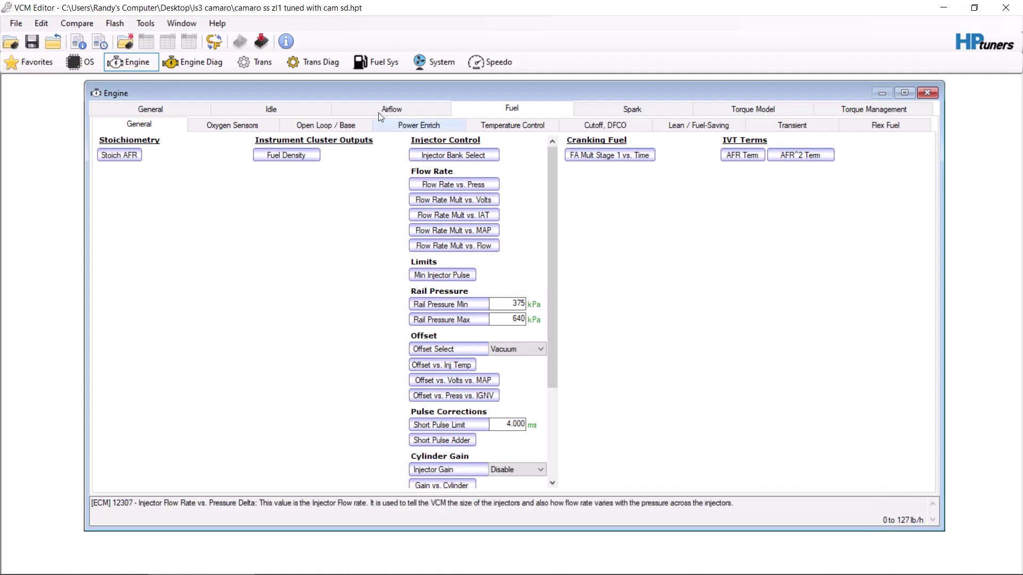
- Review the engine airflow settings, first Dynamic Airflow, then Speed Density
{"action": "left_click", "coordinate": [349, 109]}
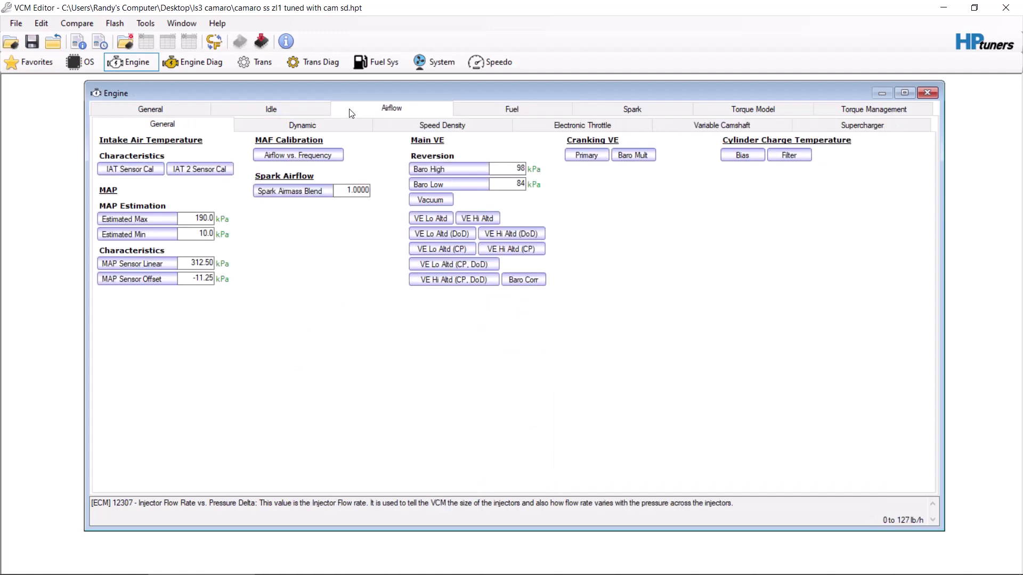
{"action": "left_click", "coordinate": [303, 127]}
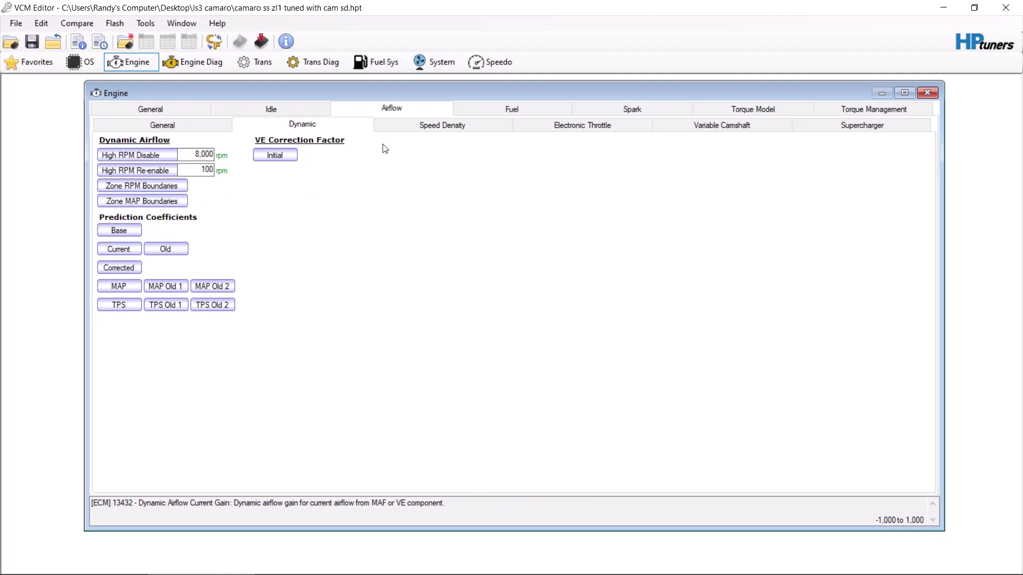
{"action": "left_click", "coordinate": [455, 126]}
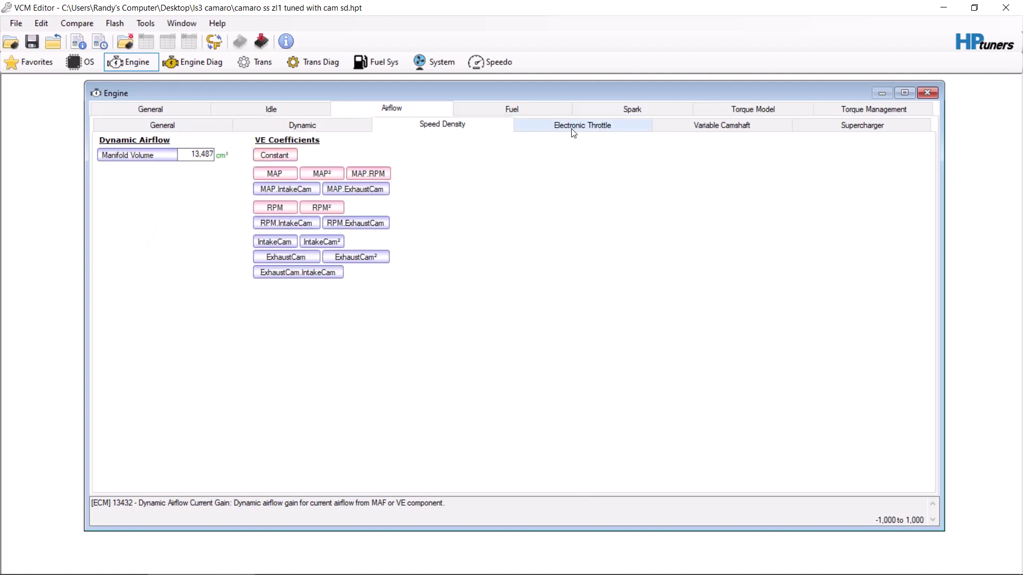
- Check Power Enrichment under Fuel, then show Cutoff/DFCO with the 7,000 rpm extreme cutoff
{"action": "left_click", "coordinate": [551, 113]}
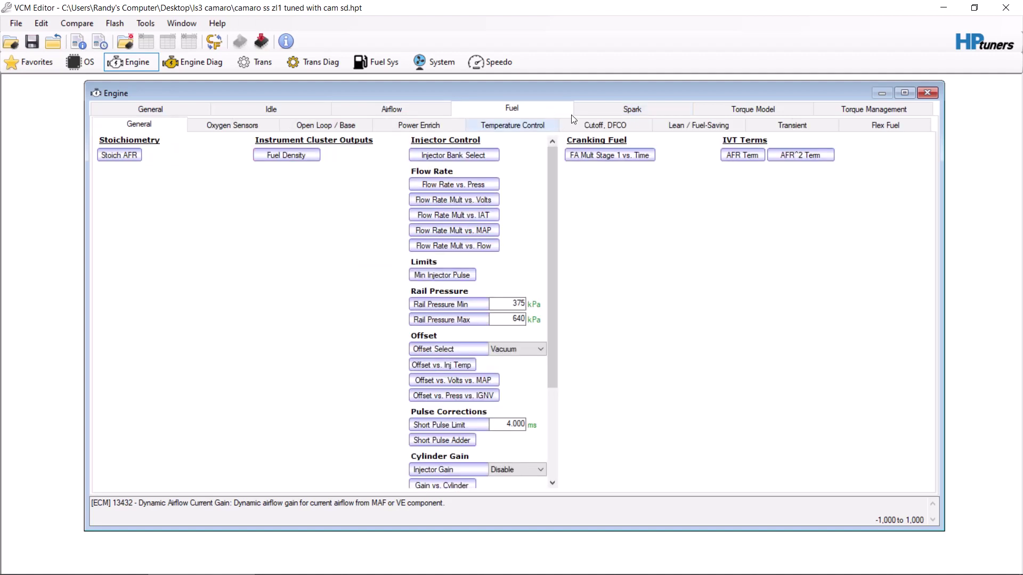
{"action": "left_click", "coordinate": [396, 125]}
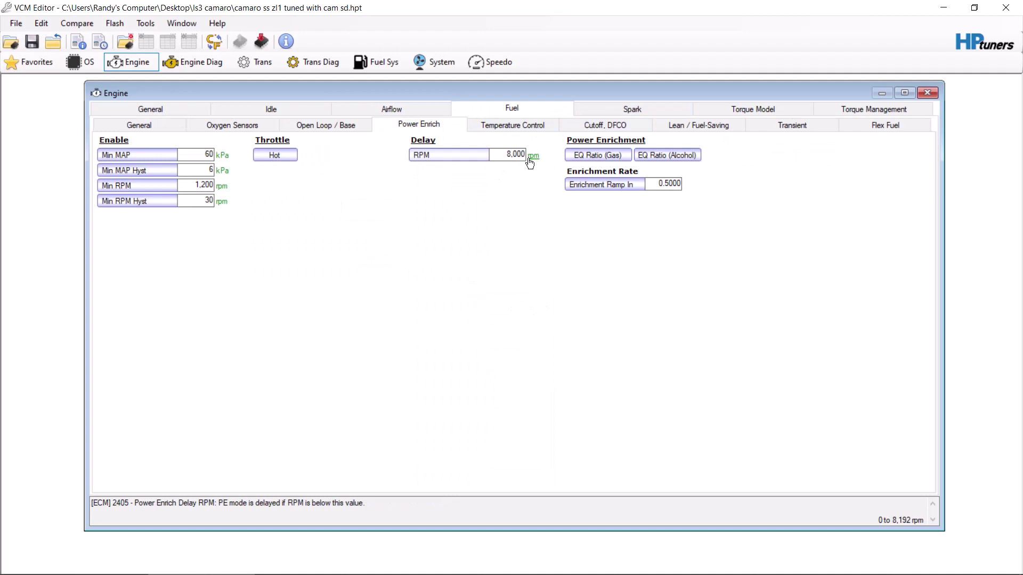
{"action": "left_click", "coordinate": [597, 123]}
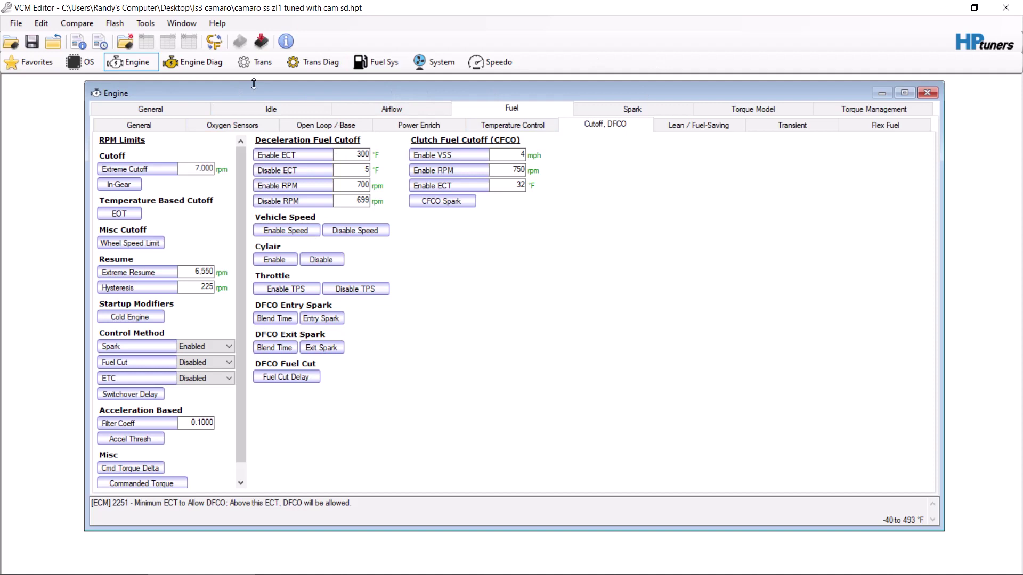
- Open Engine Diagnostics on the Airflow page with MAF frequency fail limits 301/300 Hz
{"action": "left_click", "coordinate": [204, 63]}
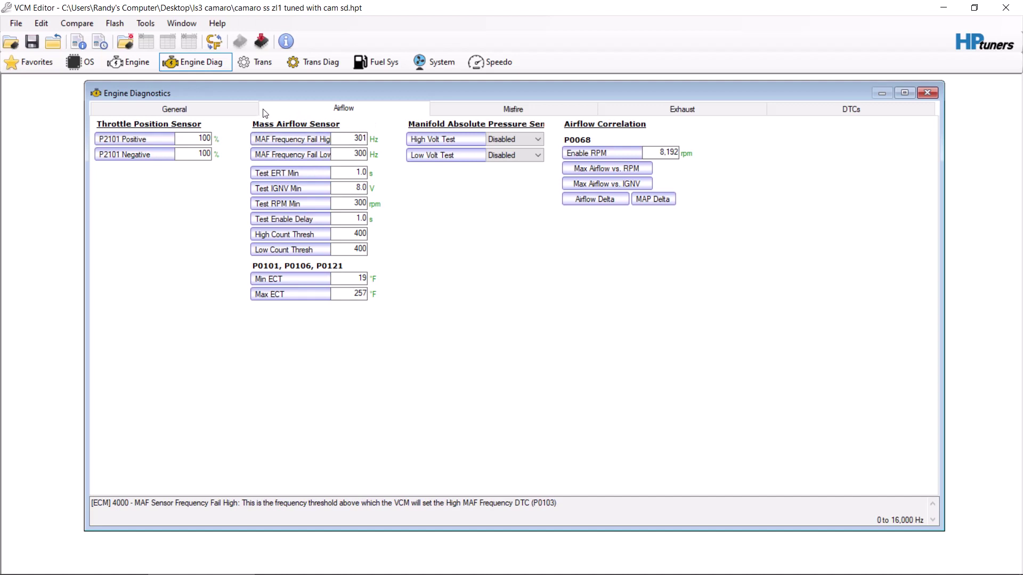
- Show the General diagnostics page (oil temp high 491 °F), then restore and re-maximize the editor window
{"action": "mouse_move", "coordinate": [165, 142]}
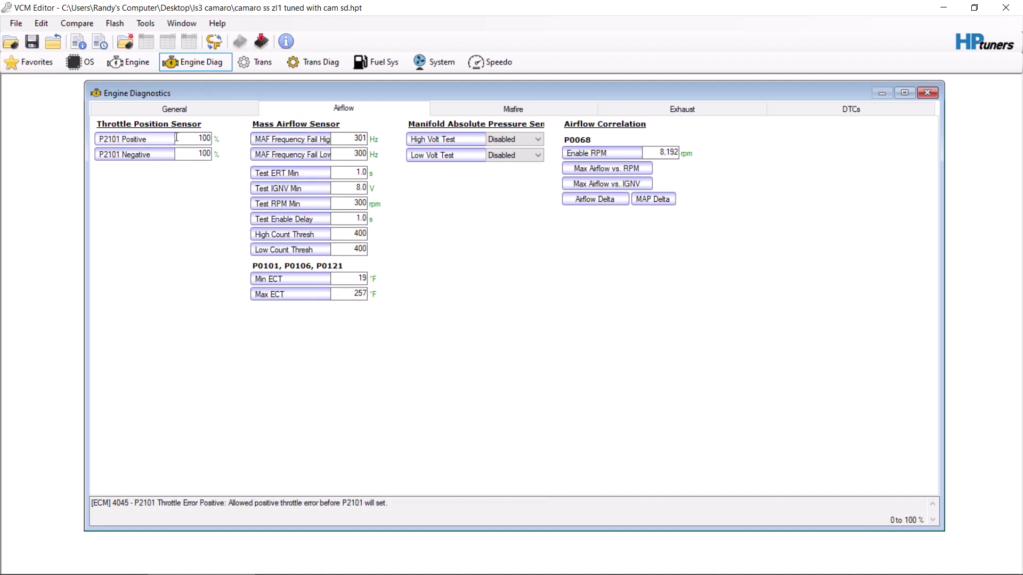
{"action": "left_click", "coordinate": [222, 112]}
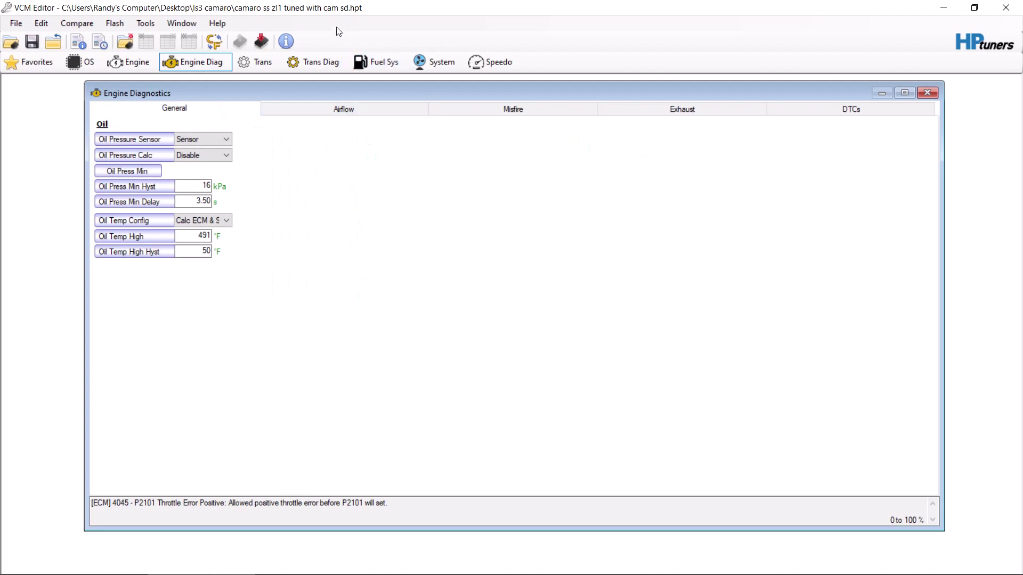
{"action": "left_click_drag", "start_coordinate": [274, 11], "coordinate": [302, 28]}
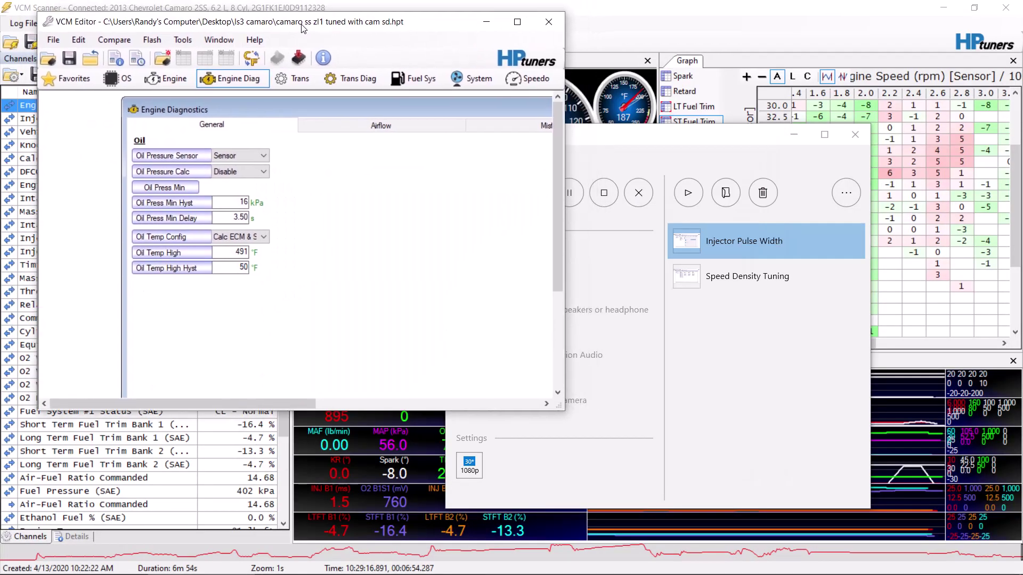
{"action": "left_click", "coordinate": [516, 22]}
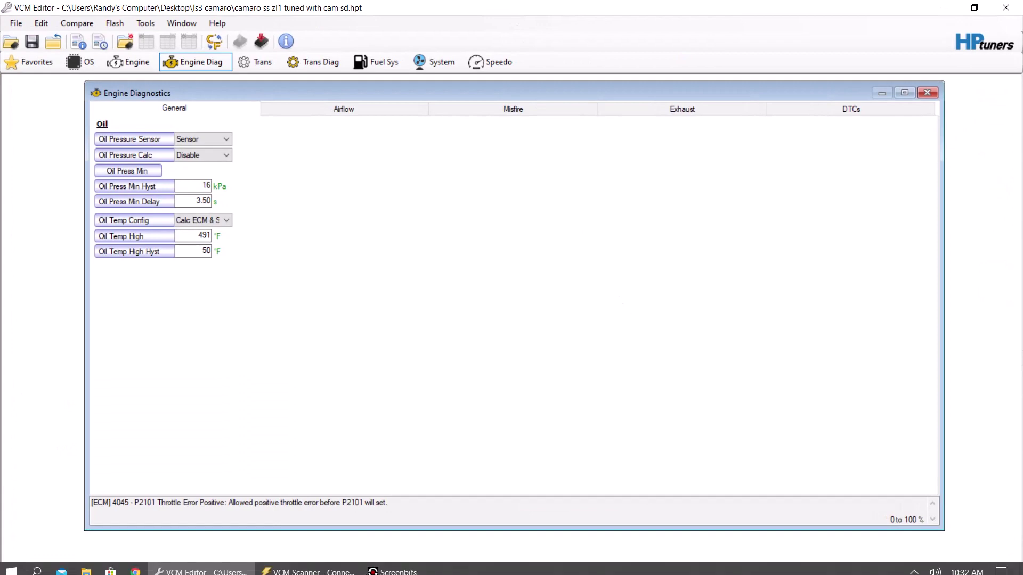
{"action": "left_click", "coordinate": [315, 566]}
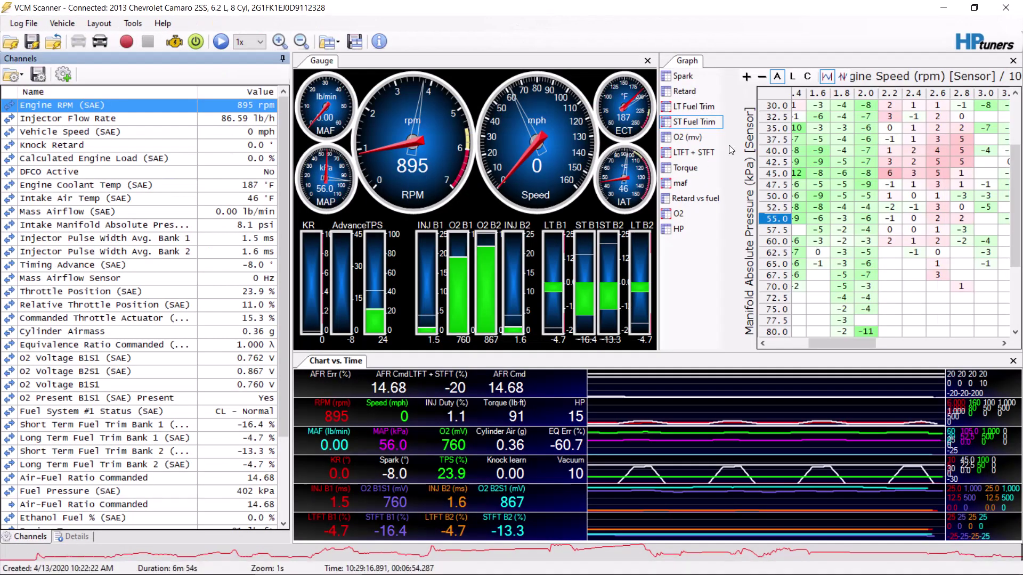
{"action": "right_click", "coordinate": [700, 126]}
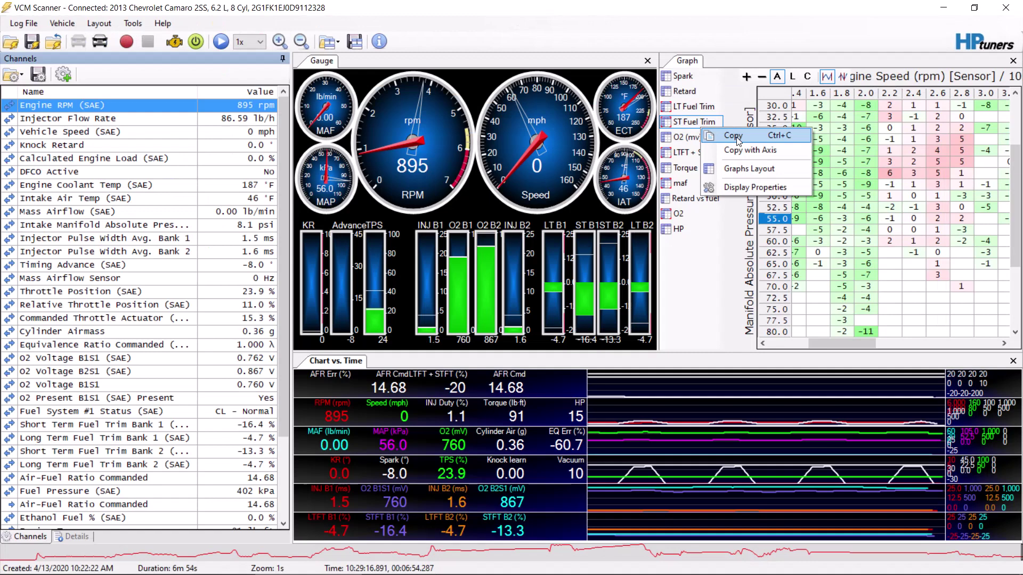
{"action": "left_click", "coordinate": [748, 168]}
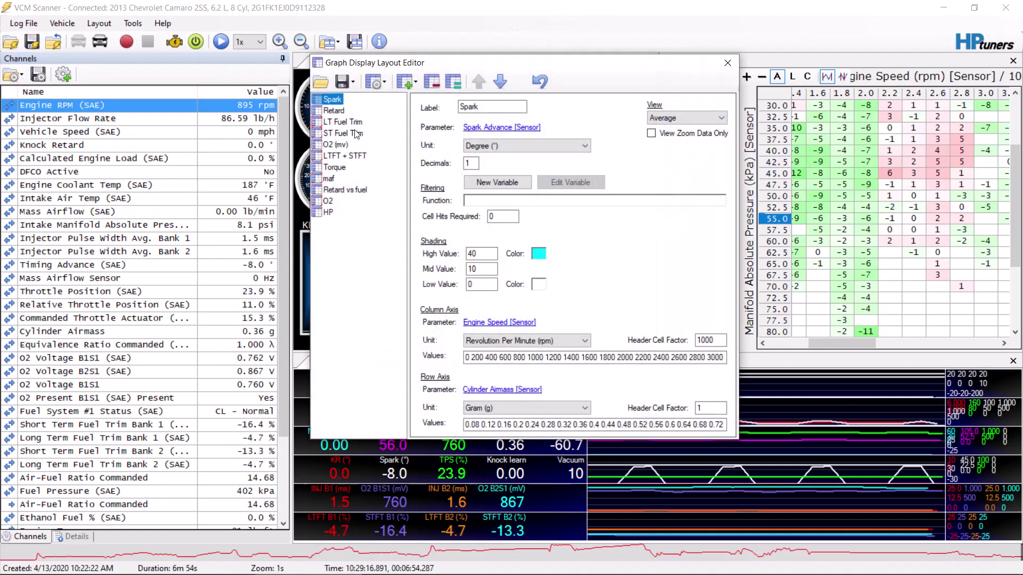
{"action": "left_click", "coordinate": [344, 123]}
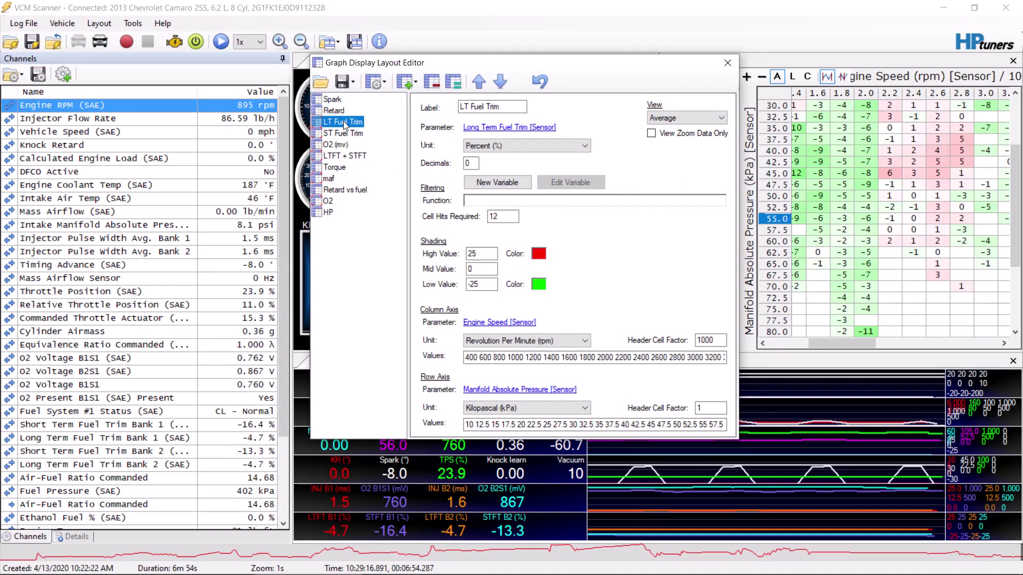
{"action": "left_click", "coordinate": [344, 133]}
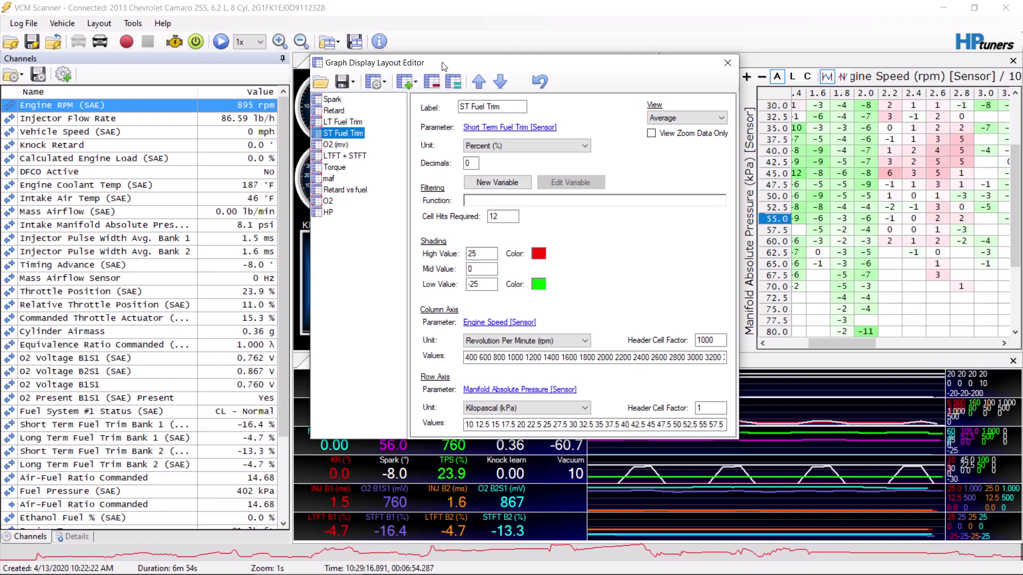
{"action": "left_click_drag", "start_coordinate": [442, 66], "coordinate": [354, 50]}
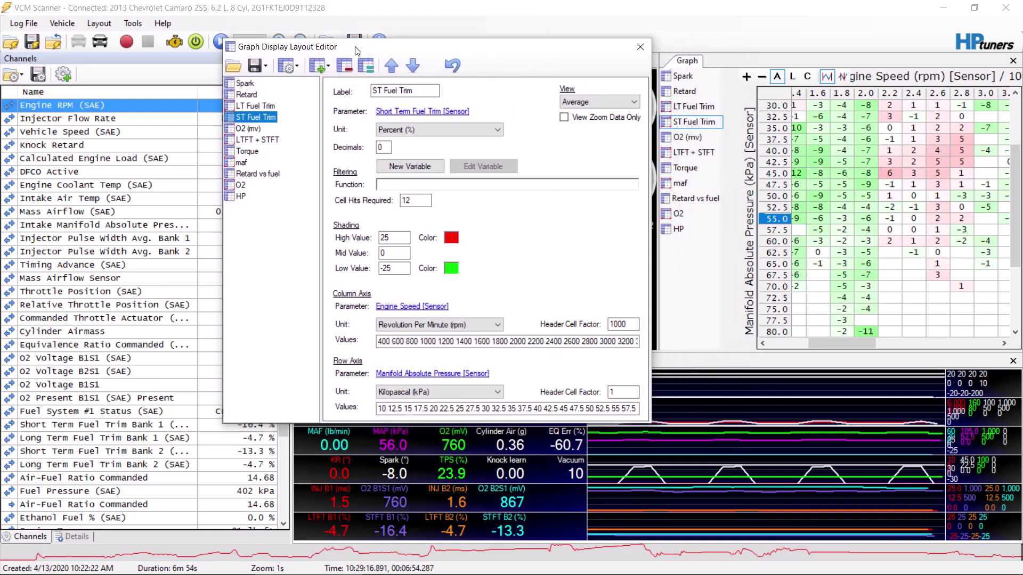
{"action": "left_click", "coordinate": [266, 106]}
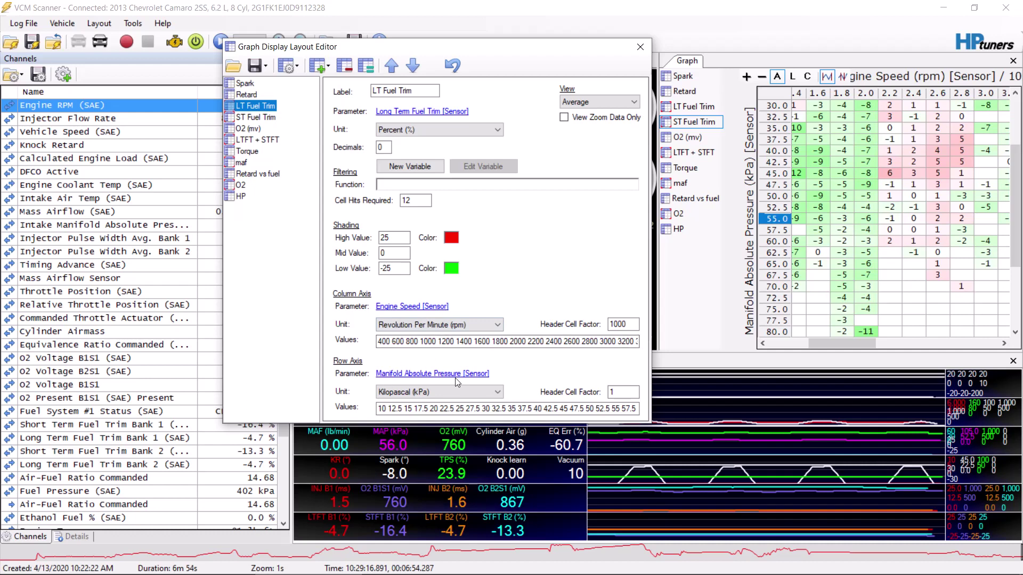
{"action": "mouse_move", "coordinate": [327, 570]}
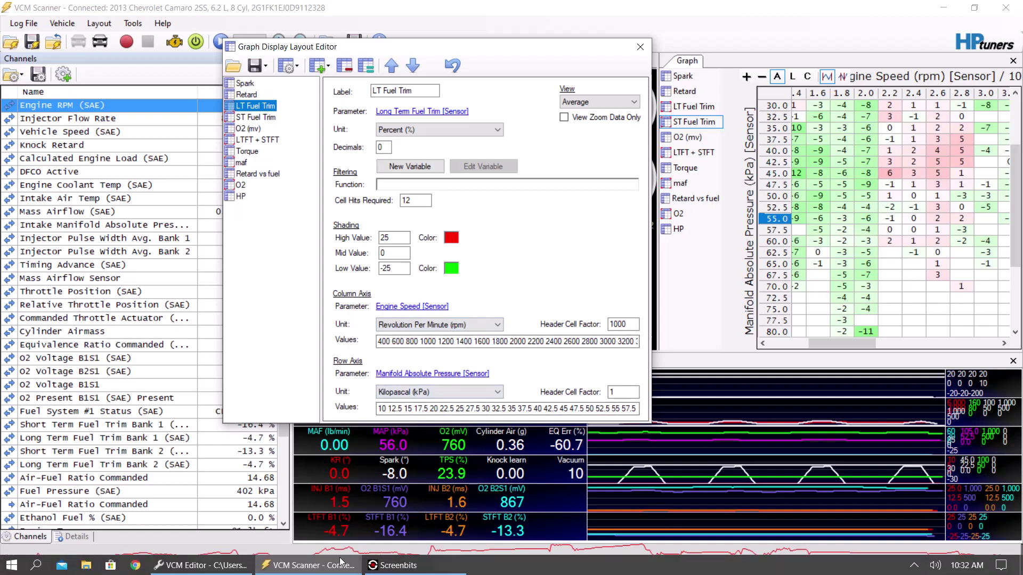
- Back in VCM Editor, open the Virtual VE table editor and bring up its copy/paste menu
{"action": "left_click", "coordinate": [199, 565]}
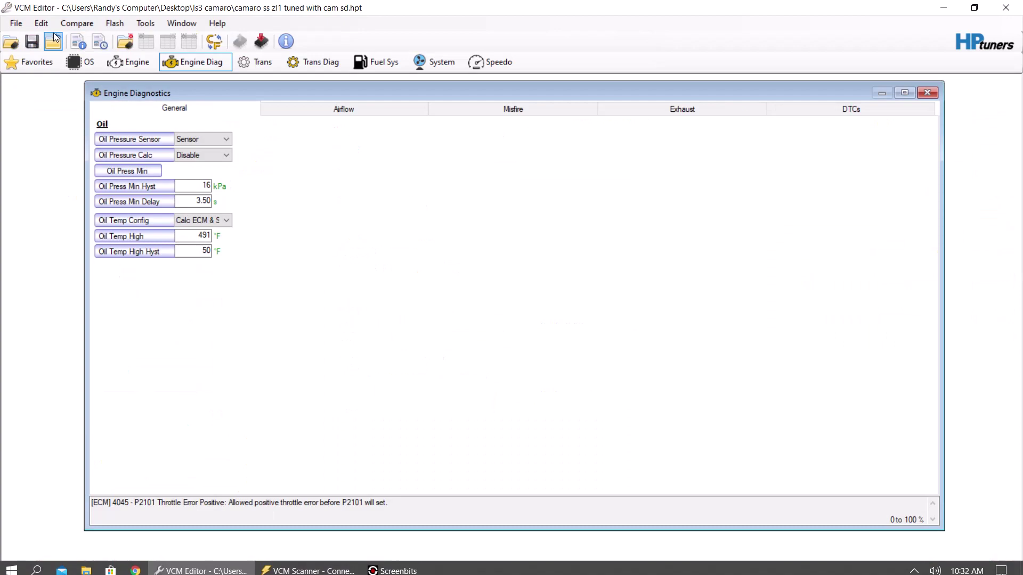
{"action": "left_click", "coordinate": [41, 23]}
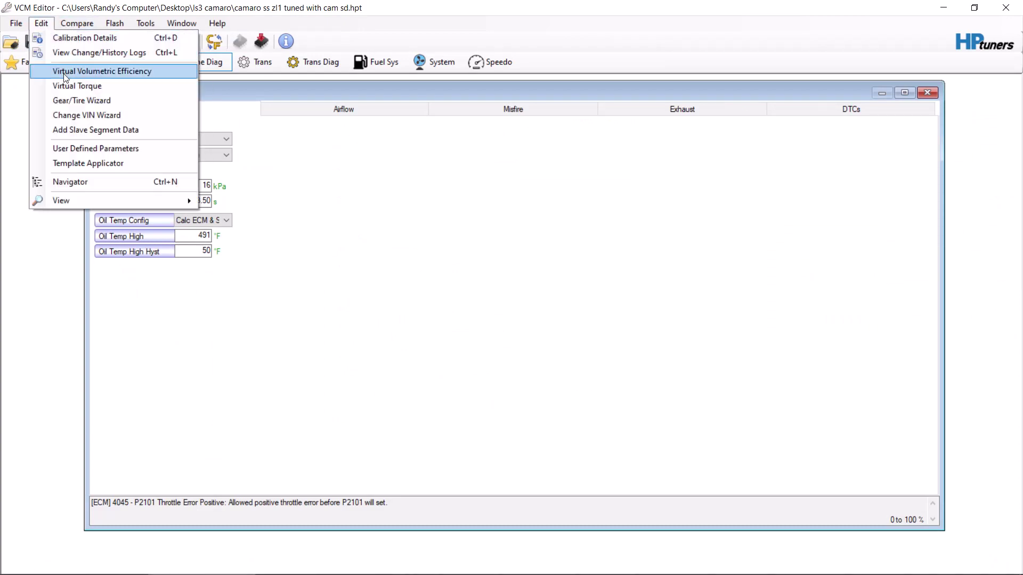
{"action": "left_click", "coordinate": [63, 74]}
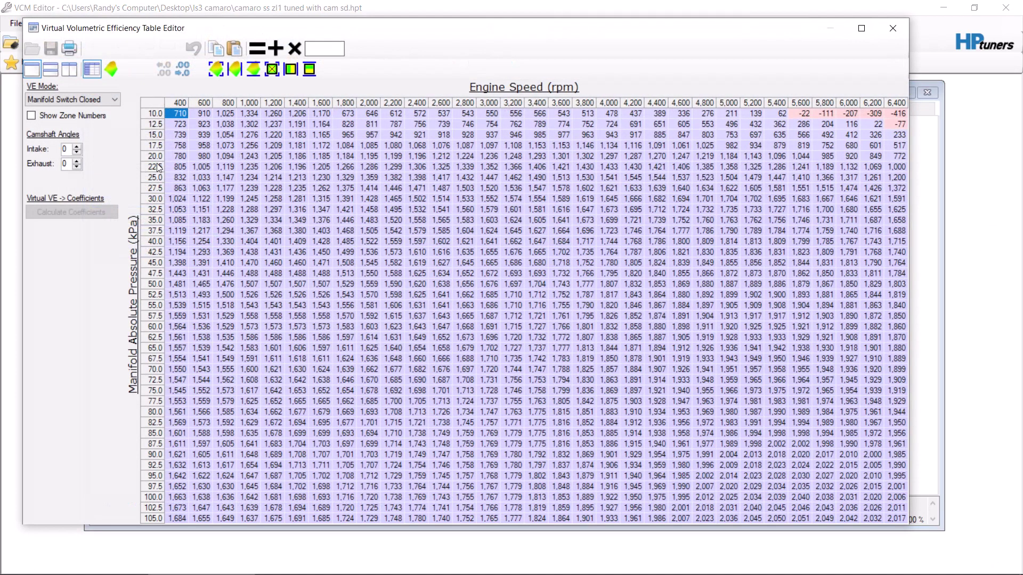
{"action": "right_click", "coordinate": [158, 167]}
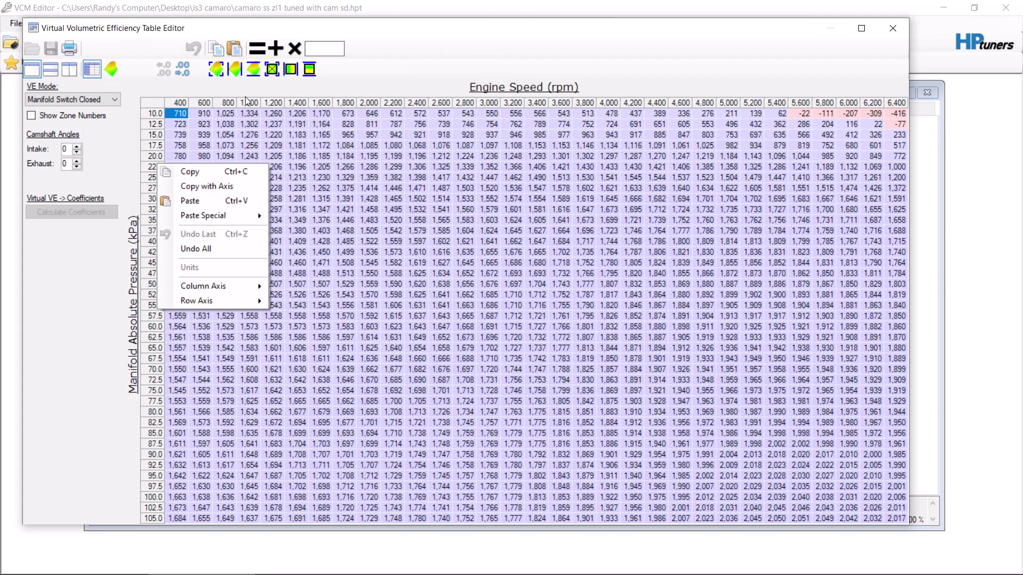
- In VCM Scanner, close the graph layout editor and compare the LT and ST Fuel Trim histograms
{"action": "mouse_move", "coordinate": [309, 573]}
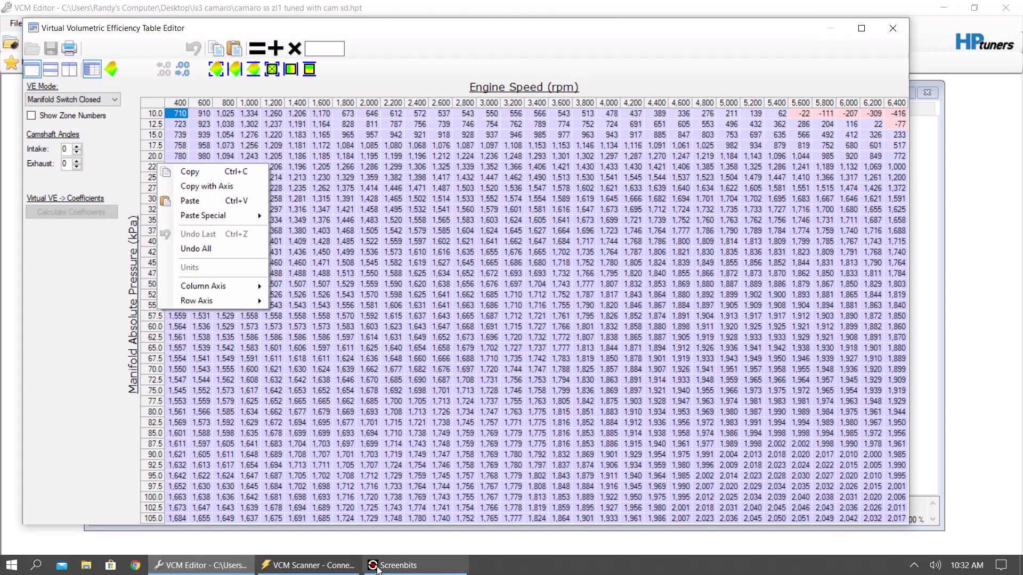
{"action": "left_click", "coordinate": [309, 566]}
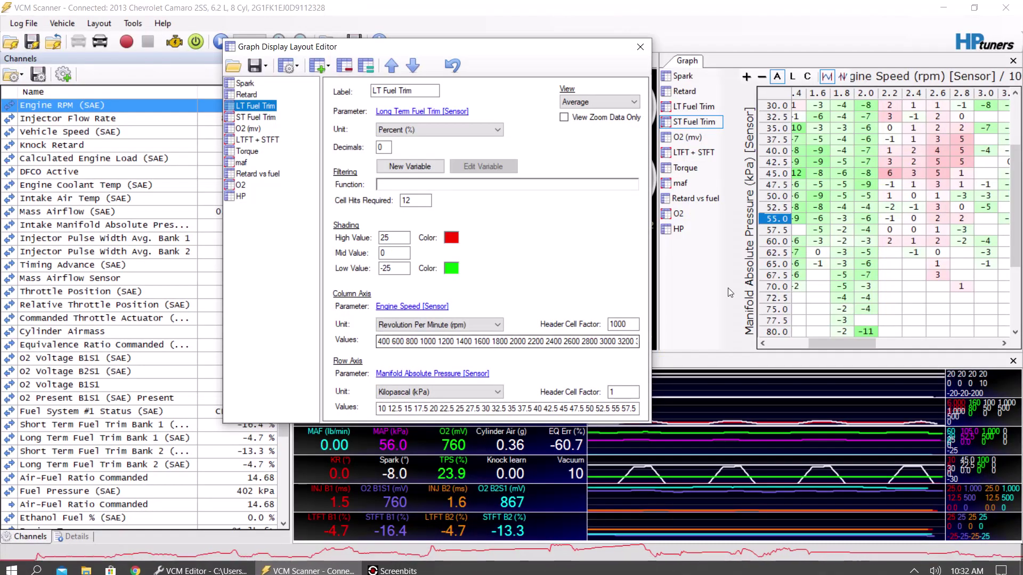
{"action": "left_click", "coordinate": [640, 49]}
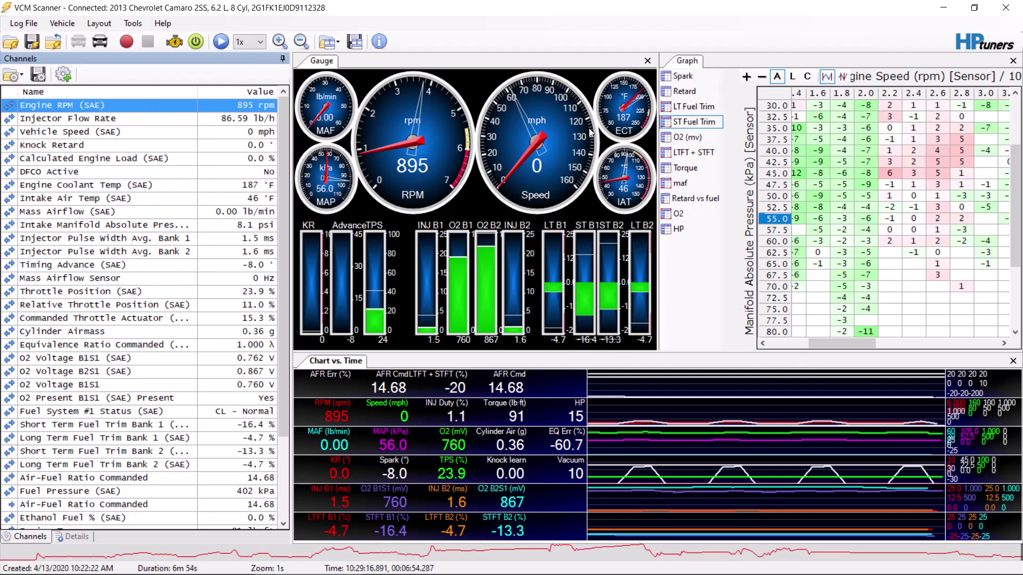
{"action": "left_click_drag", "start_coordinate": [849, 341], "coordinate": [823, 345]}
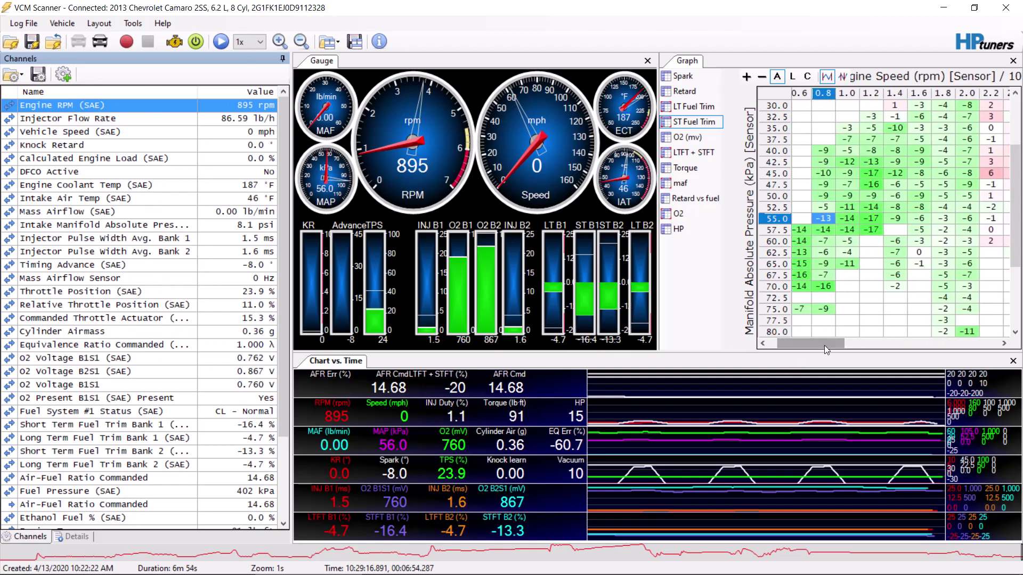
{"action": "left_click", "coordinate": [692, 106]}
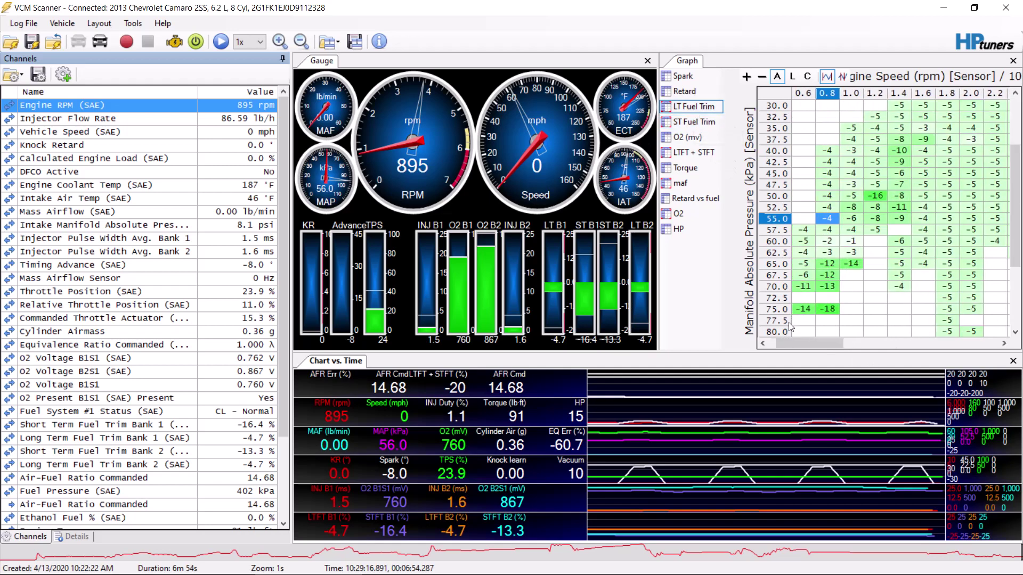
{"action": "mouse_move", "coordinate": [804, 345]}
{"action": "left_mouse_down"}
{"action": "mouse_move", "coordinate": [877, 341]}
{"action": "mouse_move", "coordinate": [796, 338]}
{"action": "left_mouse_up"}
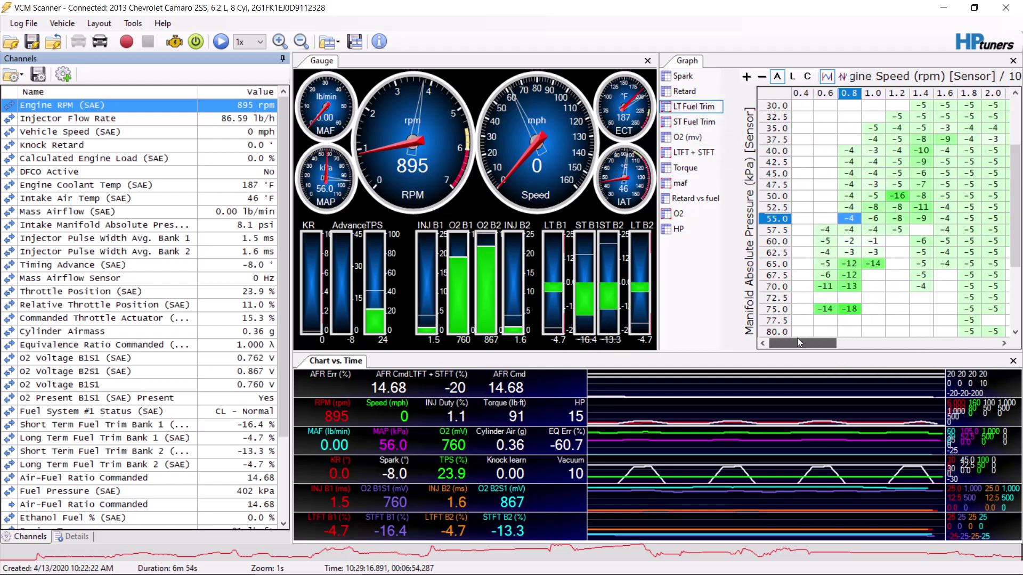
{"action": "left_click", "coordinate": [697, 122]}
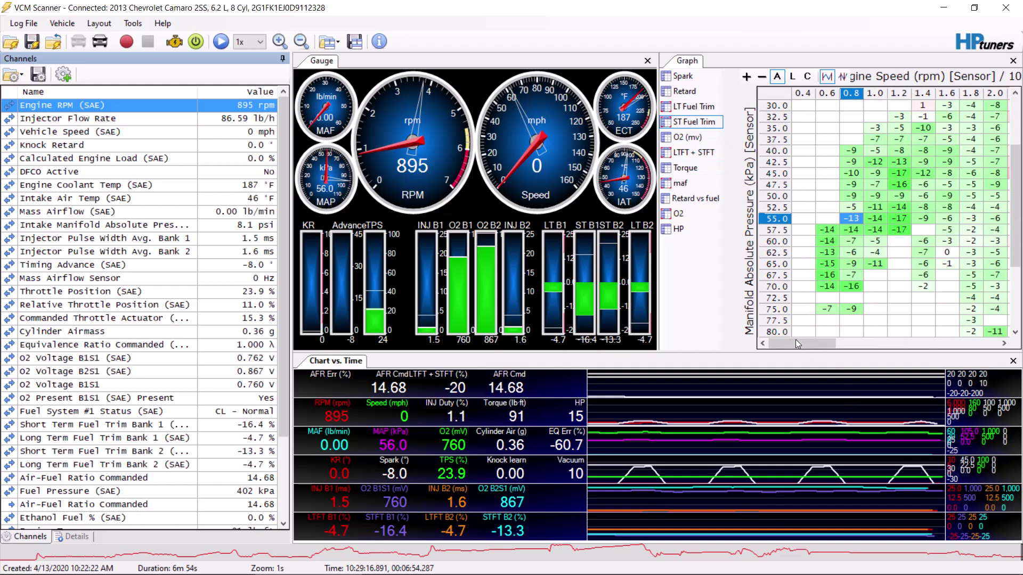
{"action": "mouse_move", "coordinate": [796, 343]}
{"action": "left_mouse_down"}
{"action": "mouse_move", "coordinate": [857, 356]}
{"action": "mouse_move", "coordinate": [799, 356]}
{"action": "mouse_move", "coordinate": [820, 351]}
{"action": "mouse_move", "coordinate": [781, 343]}
{"action": "left_mouse_up"}
- Select every cell of the ST Fuel Trim table and copy it
{"action": "left_click_drag", "start_coordinate": [814, 346], "coordinate": [906, 353]}
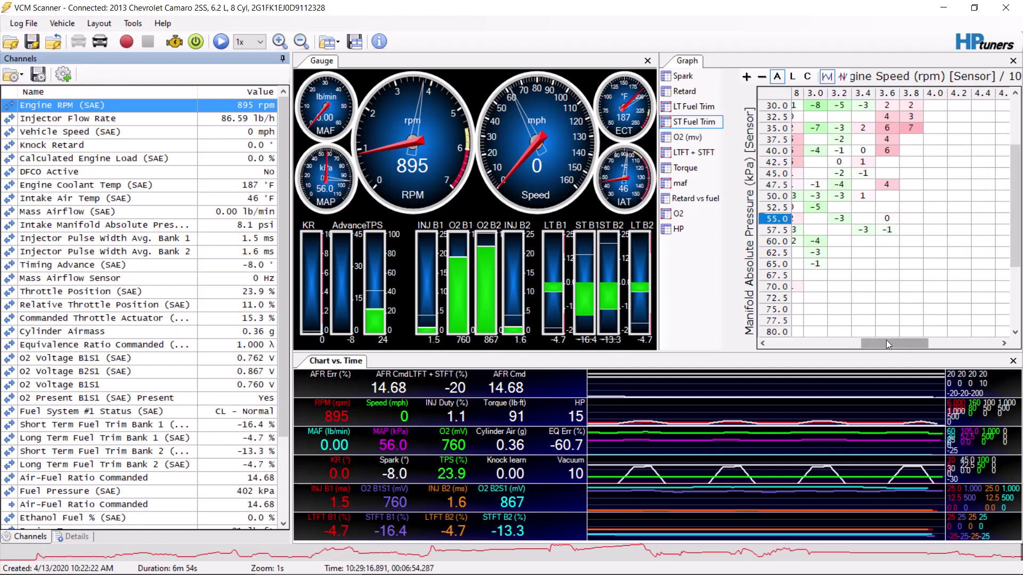
{"action": "left_click_drag", "start_coordinate": [887, 340], "coordinate": [778, 337]}
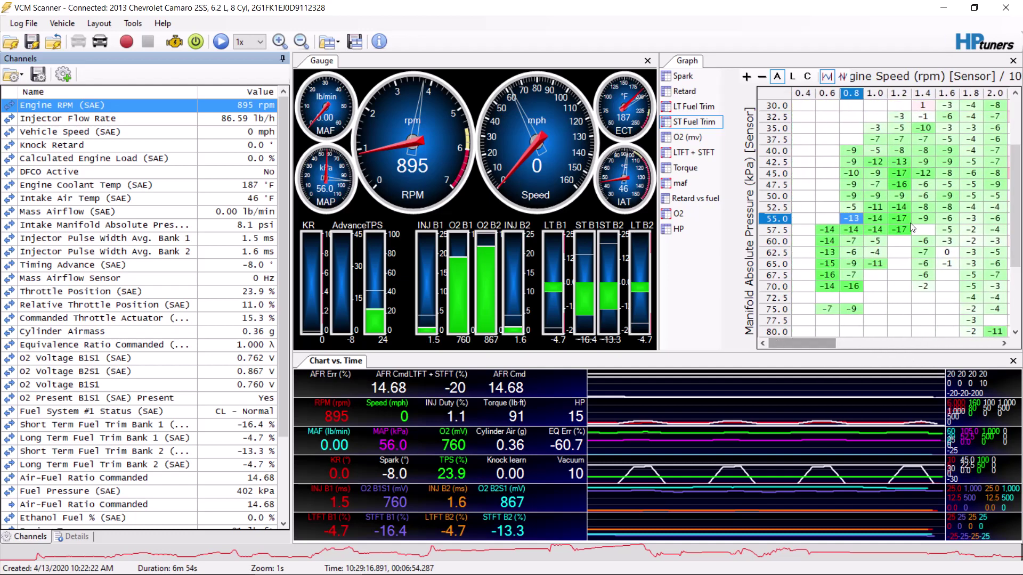
{"action": "left_click_drag", "start_coordinate": [1016, 208], "coordinate": [1015, 160]}
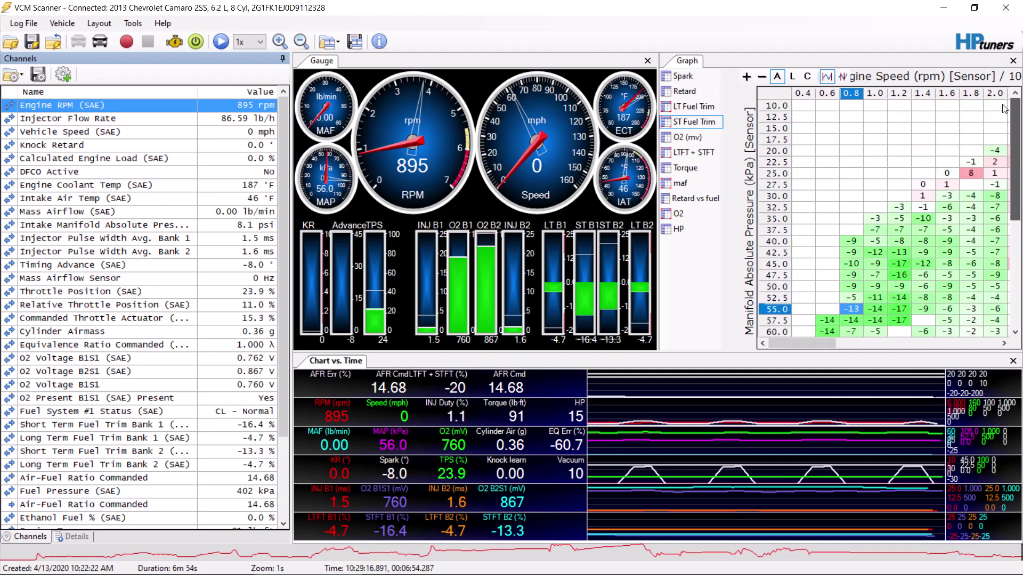
{"action": "left_click", "coordinate": [785, 99]}
{"action": "right_click", "coordinate": [804, 109]}
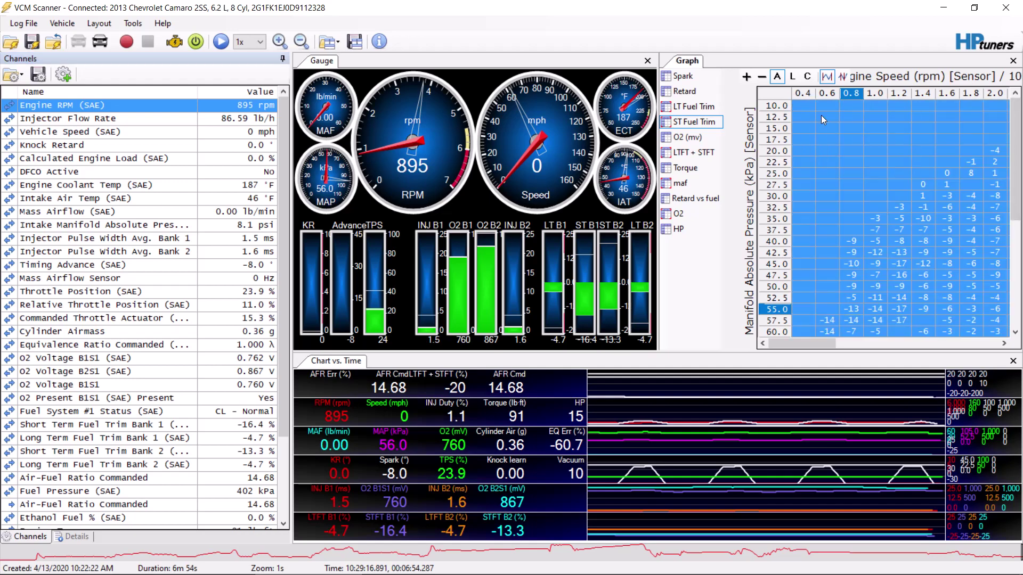
{"action": "mouse_move", "coordinate": [248, 572]}
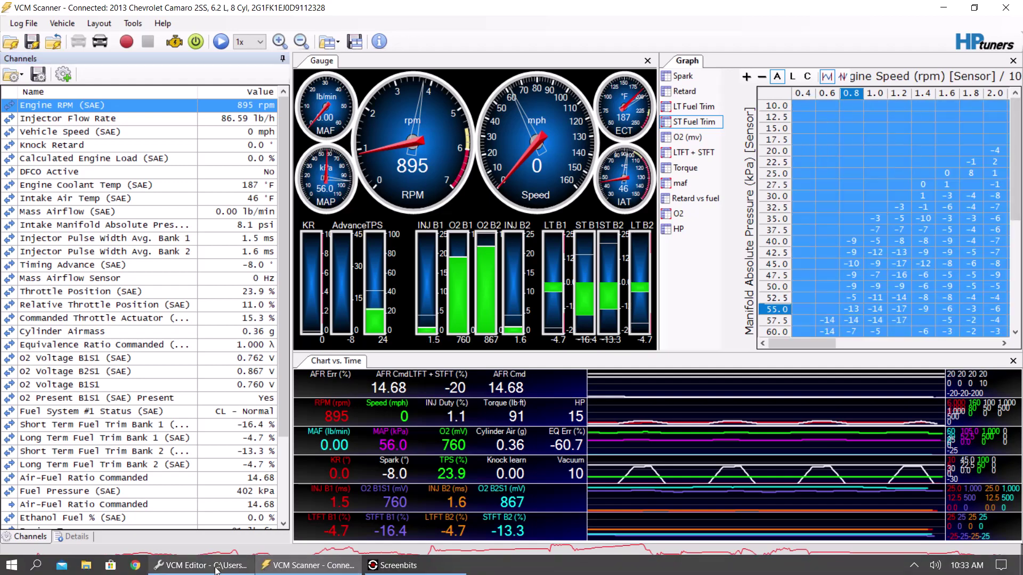
- Launch Excel from the Apps group in the Start menu's All Programs list
{"action": "left_click", "coordinate": [21, 571]}
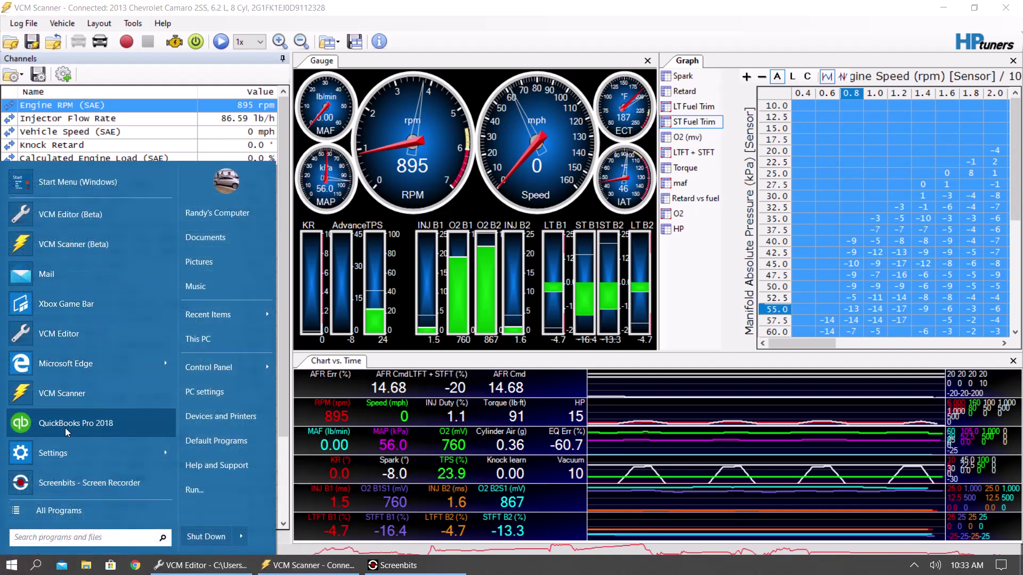
{"action": "left_click", "coordinate": [68, 507]}
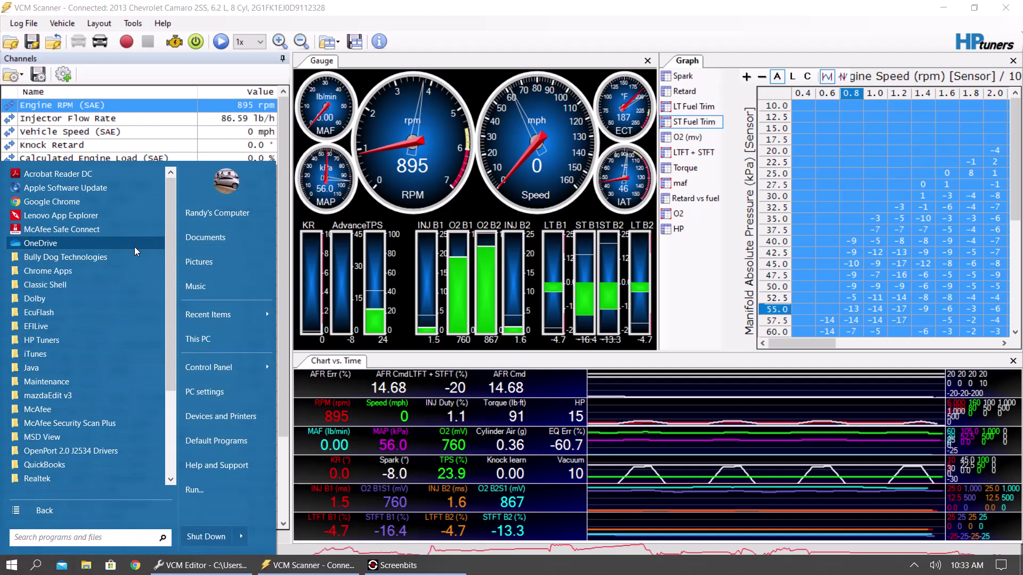
{"action": "scroll", "coordinate": [175, 249], "scroll_direction": "down", "scroll_amount": 3}
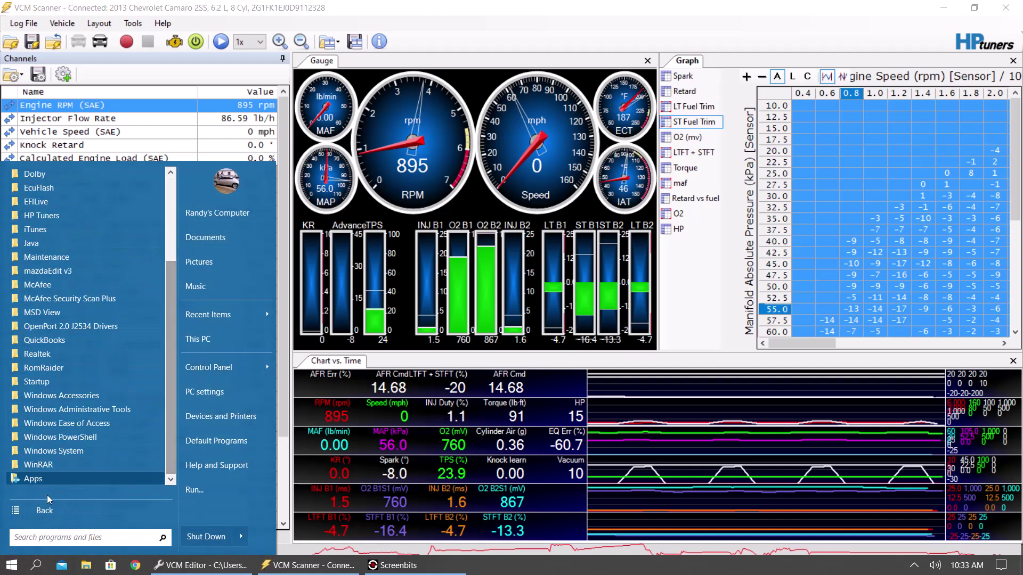
{"action": "left_click", "coordinate": [47, 478]}
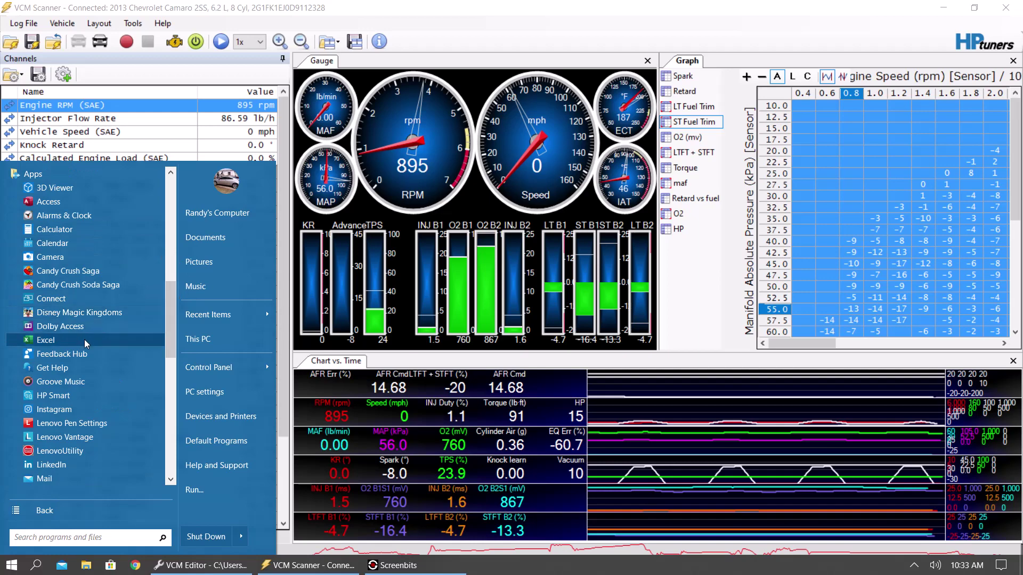
{"action": "key", "text": "Escape"}
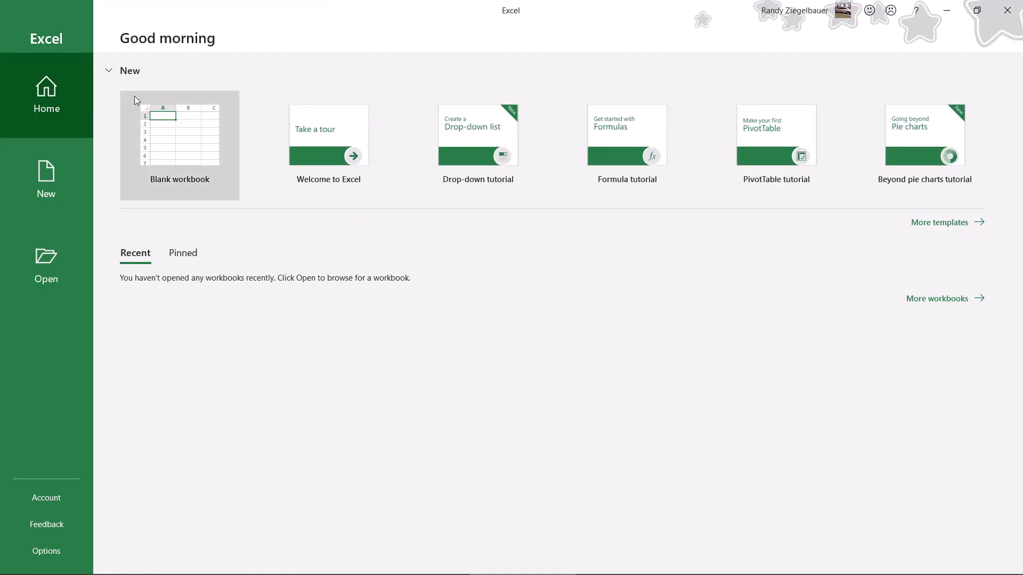
- Create a blank workbook and paste the copied fuel trim table at cell A1
{"action": "left_click", "coordinate": [182, 144]}
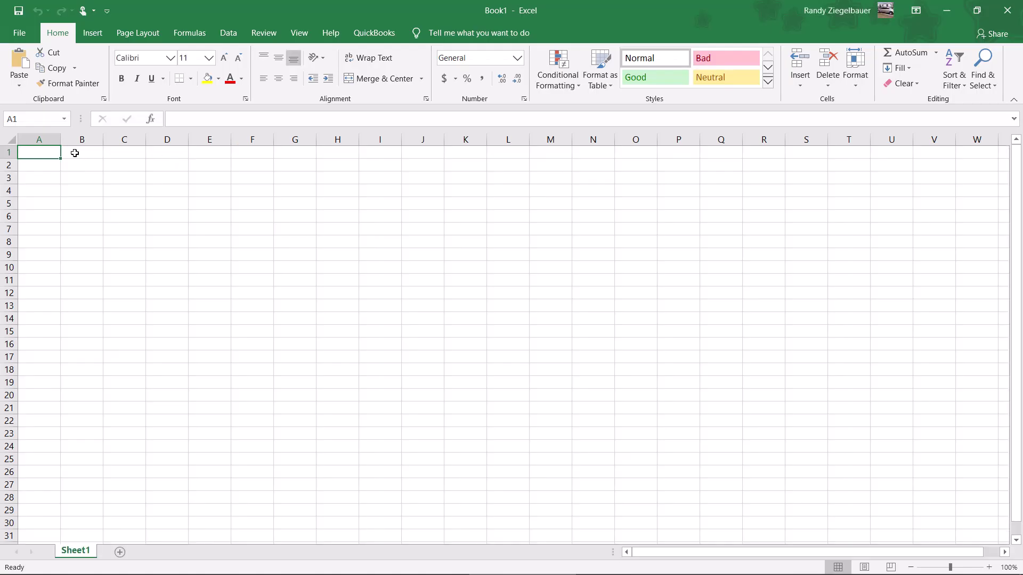
{"action": "right_click", "coordinate": [49, 151]}
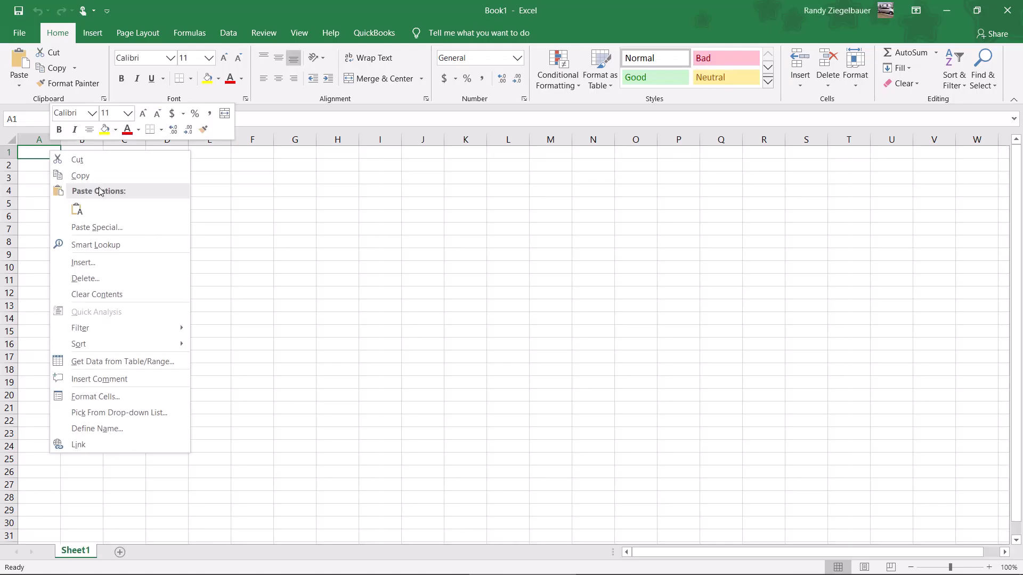
{"action": "left_click", "coordinate": [73, 211]}
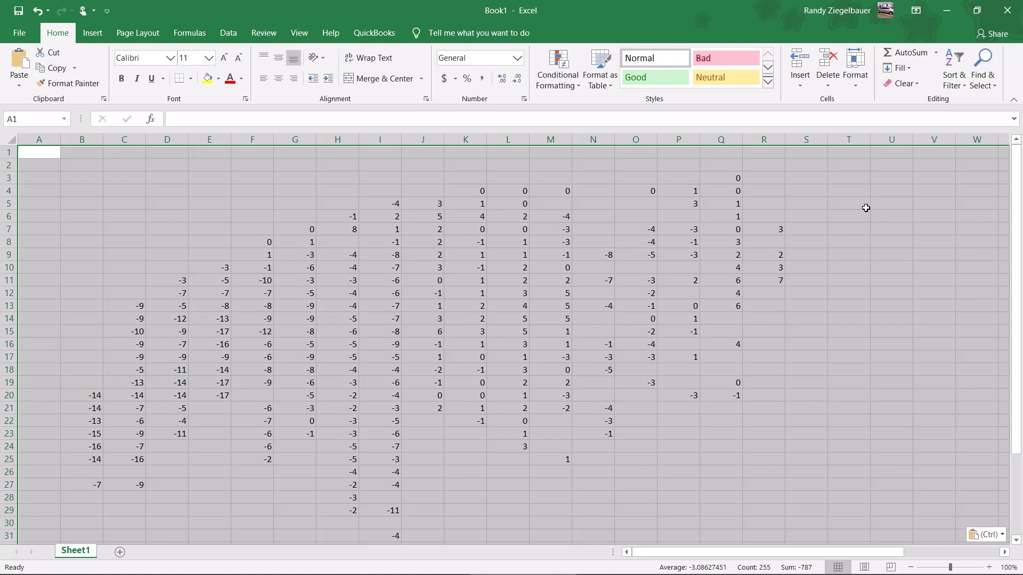
{"action": "left_click_drag", "start_coordinate": [1018, 448], "coordinate": [989, 554]}
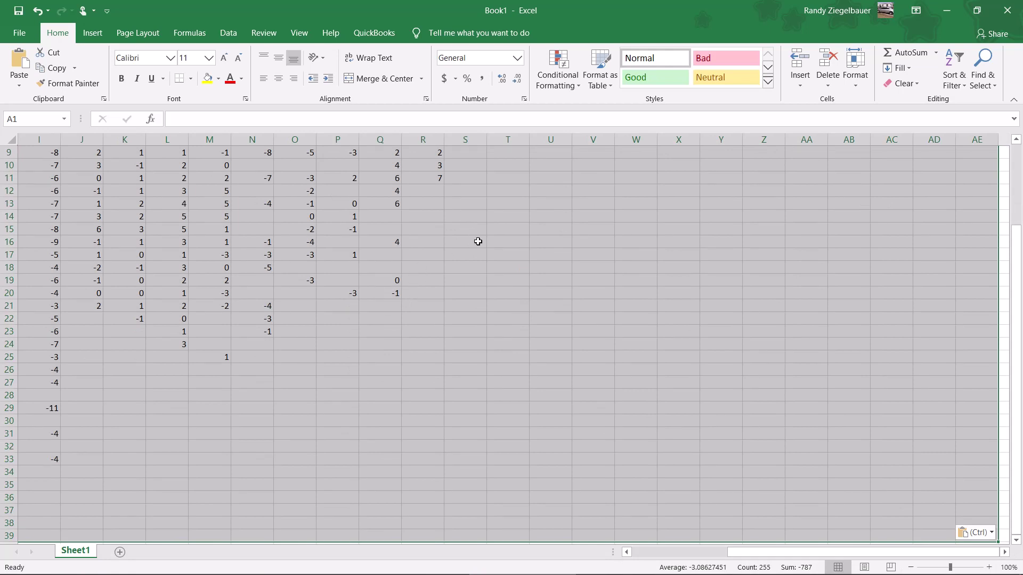
{"action": "left_click", "coordinate": [941, 528]}
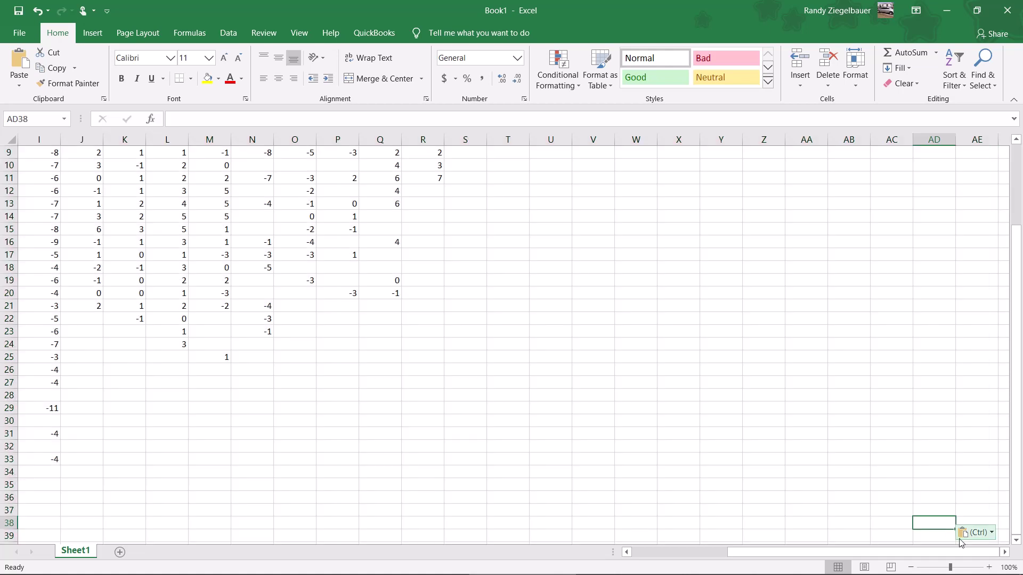
{"action": "left_click", "coordinate": [987, 507]}
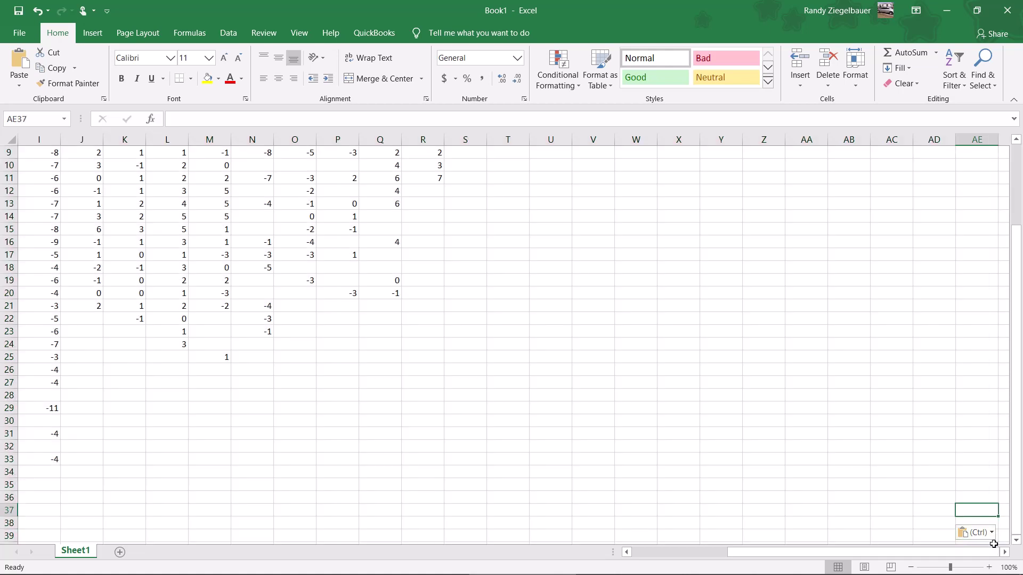
- Enter 1 in cell AE39
{"action": "left_click", "coordinate": [995, 539]}
{"action": "type", "text": "1"}
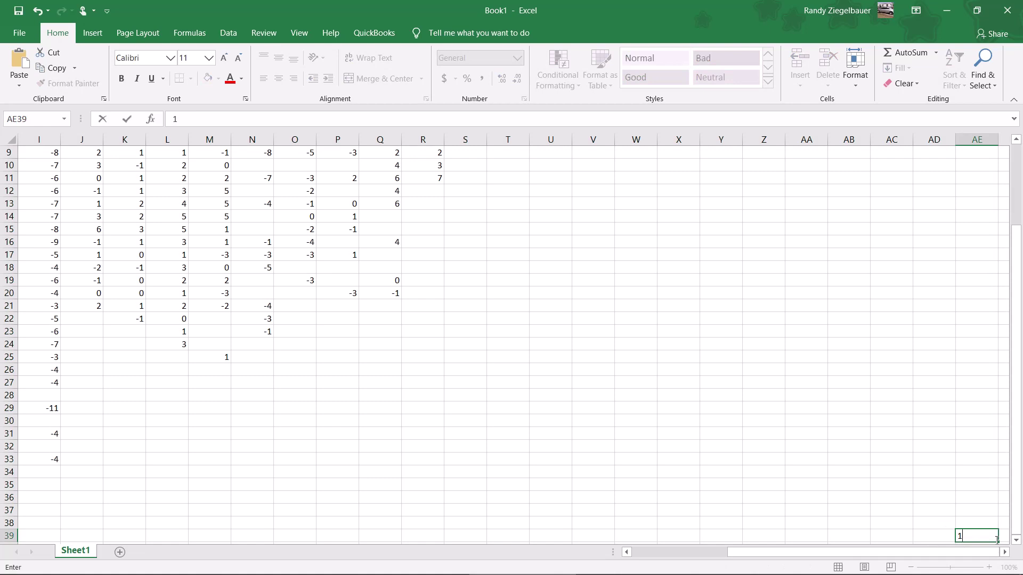
{"action": "key", "text": "ctrl+Return"}
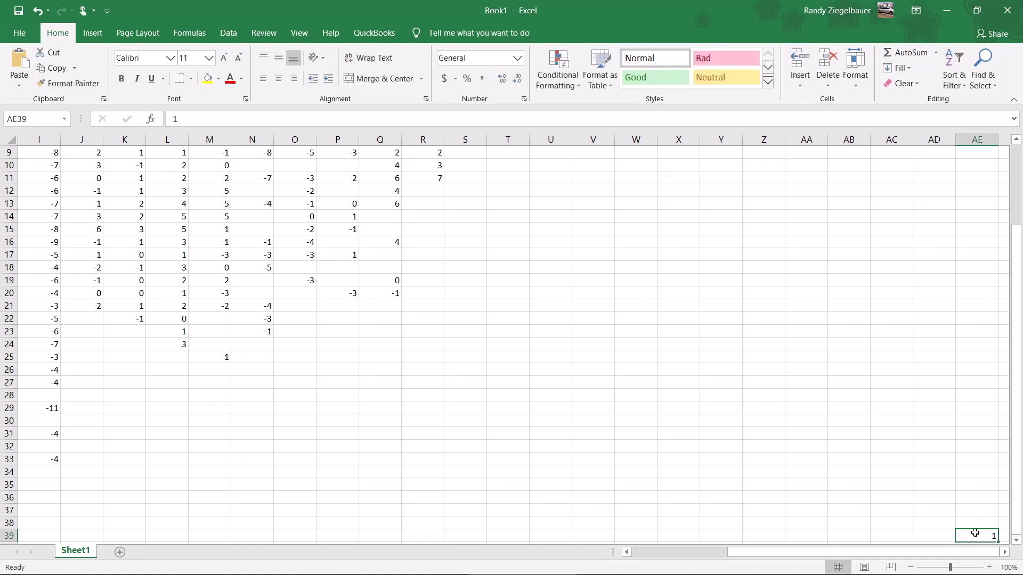
{"action": "left_click_drag", "start_coordinate": [974, 533], "coordinate": [434, 196]}
{"action": "left_click", "coordinate": [433, 202]}
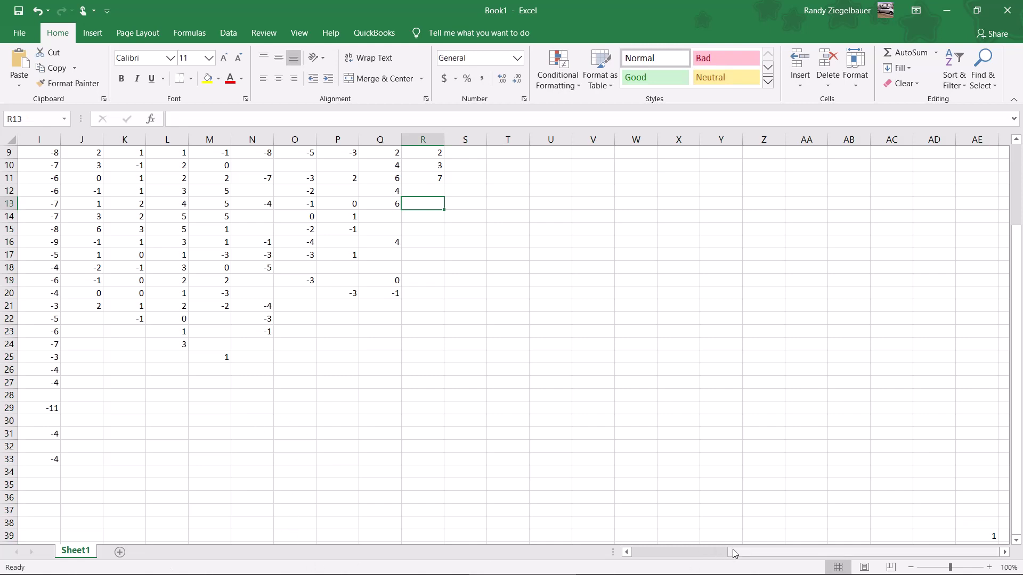
- Select the entire sheet of trim values and copy it
{"action": "left_click_drag", "start_coordinate": [733, 553], "coordinate": [637, 553]}
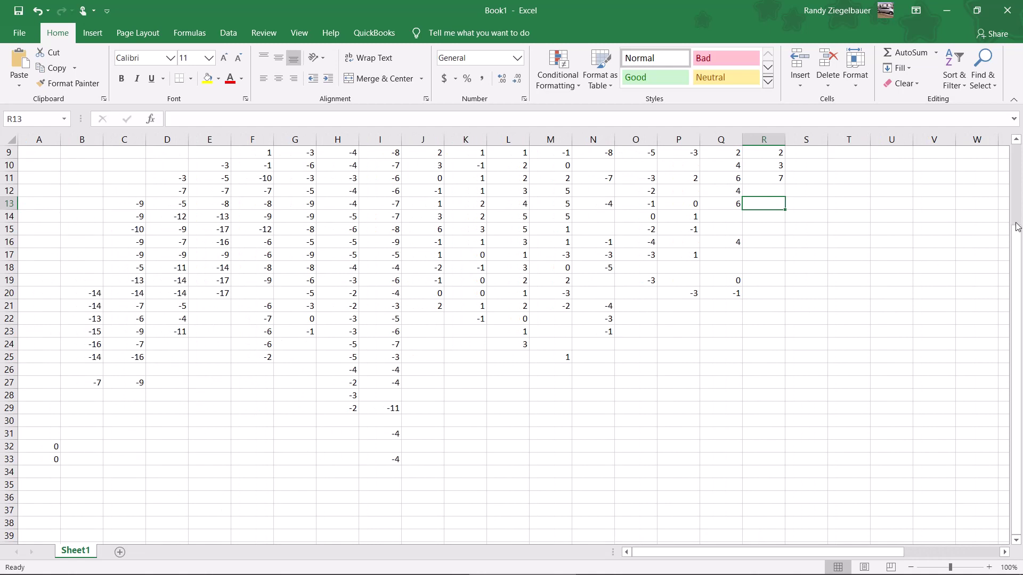
{"action": "left_click_drag", "start_coordinate": [1017, 227], "coordinate": [1017, 151]}
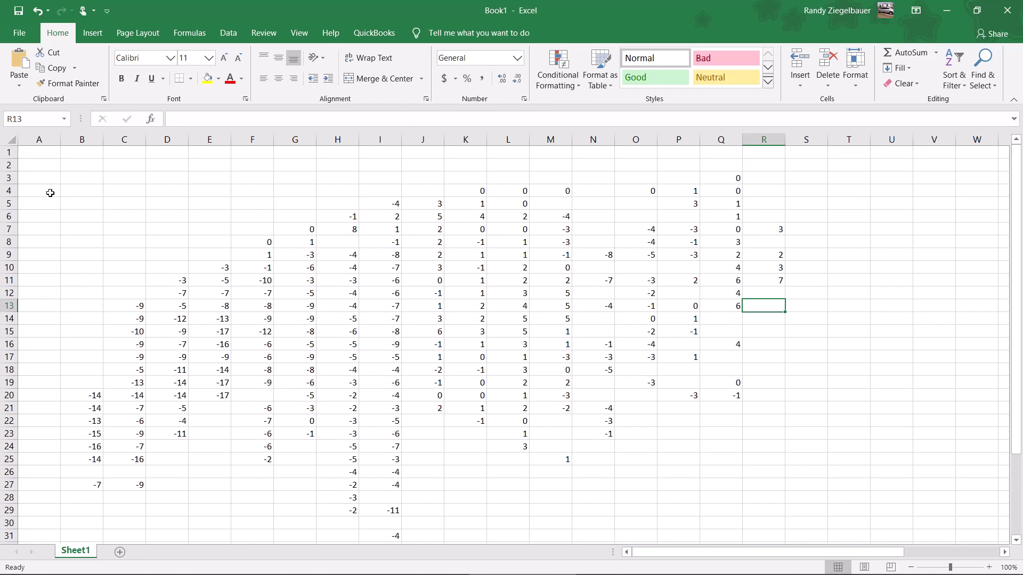
{"action": "left_click", "coordinate": [12, 139]}
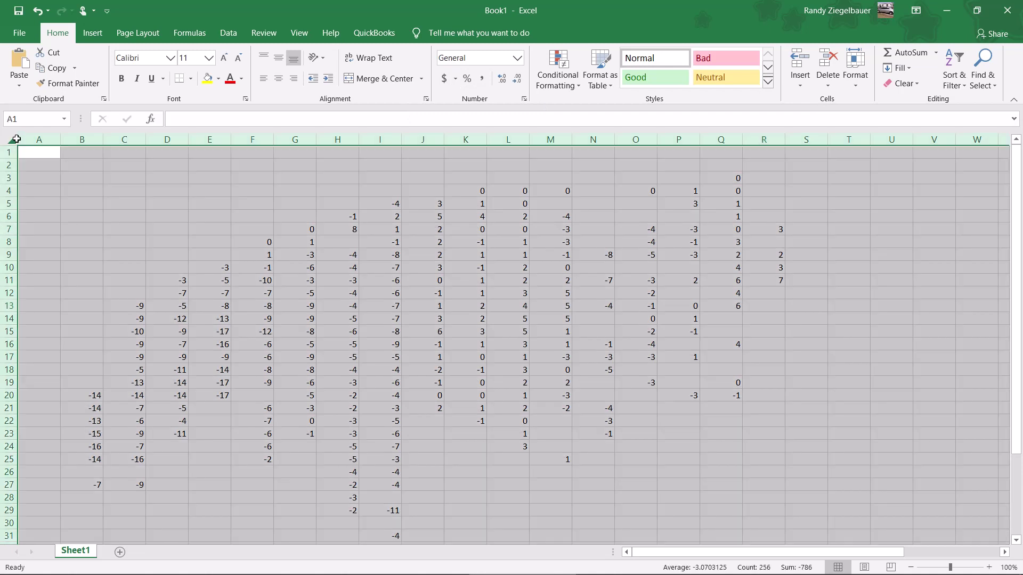
{"action": "right_click", "coordinate": [24, 167]}
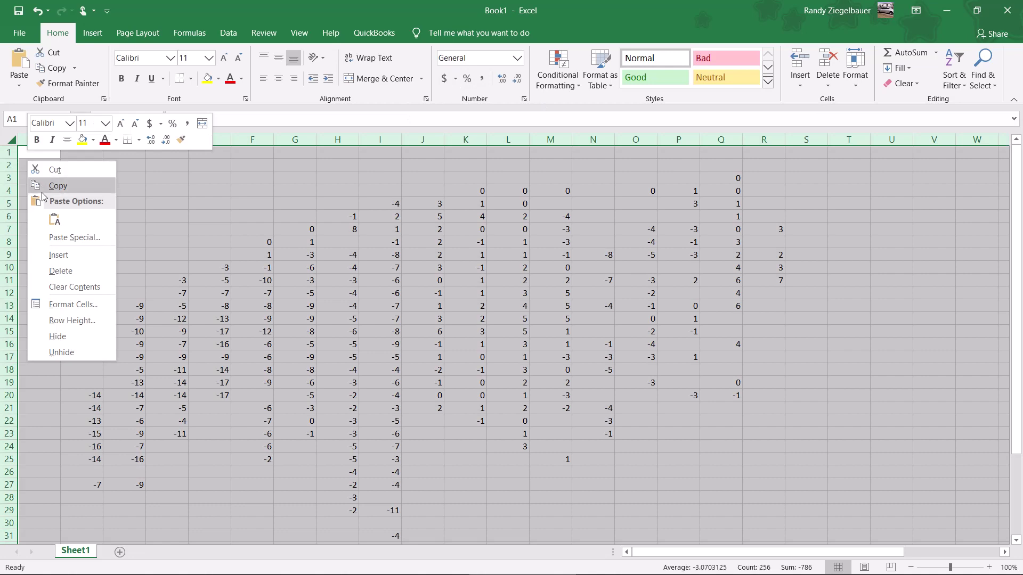
{"action": "left_click", "coordinate": [55, 185]}
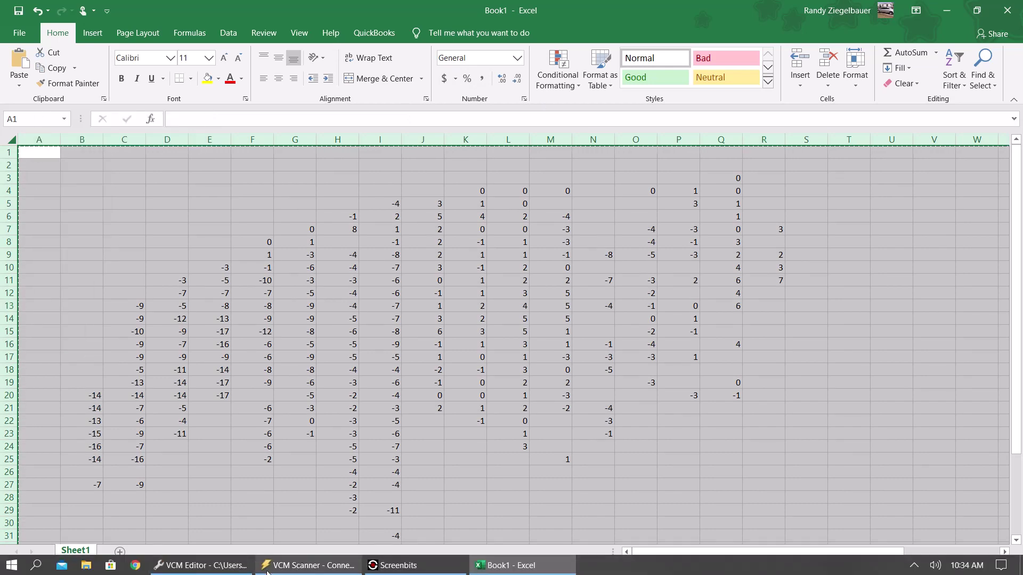
- Paste the trims into the Virtual VE table via Paste Special > Multiply by % - Half, undo it, and close the editor
{"action": "left_click", "coordinate": [201, 565]}
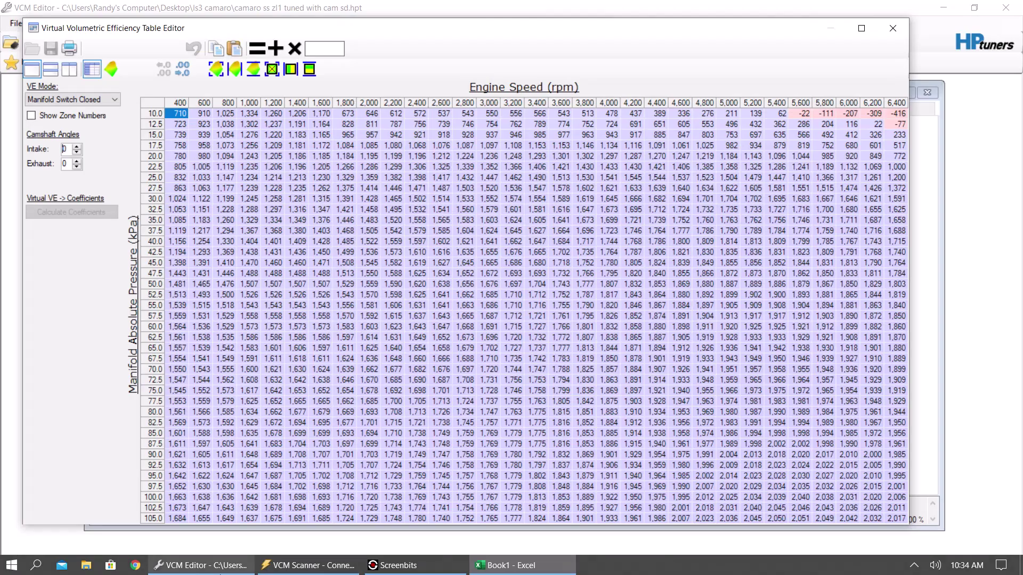
{"action": "right_click", "coordinate": [180, 110]}
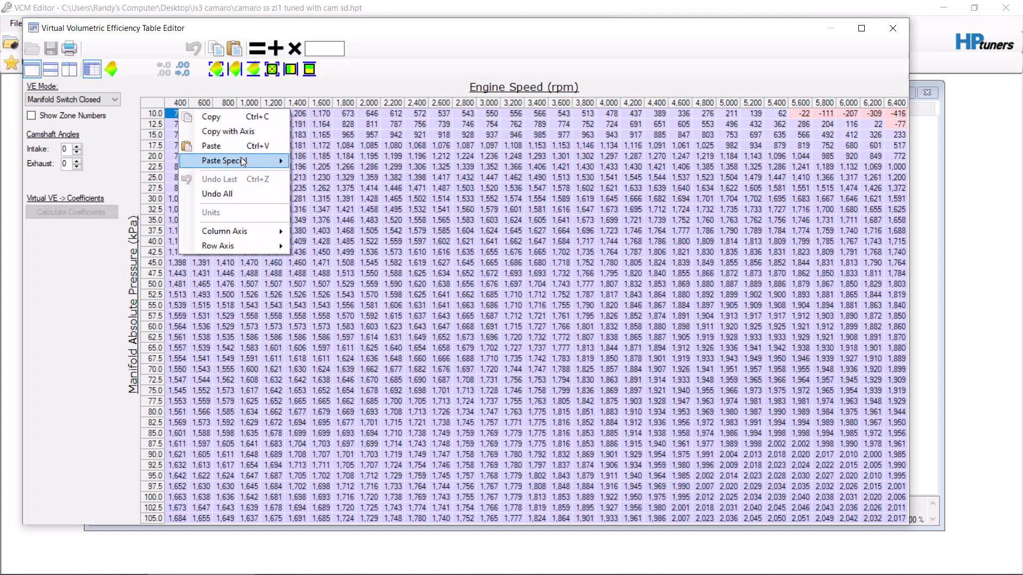
{"action": "mouse_move", "coordinate": [250, 160]}
{"action": "left_click", "coordinate": [338, 207]}
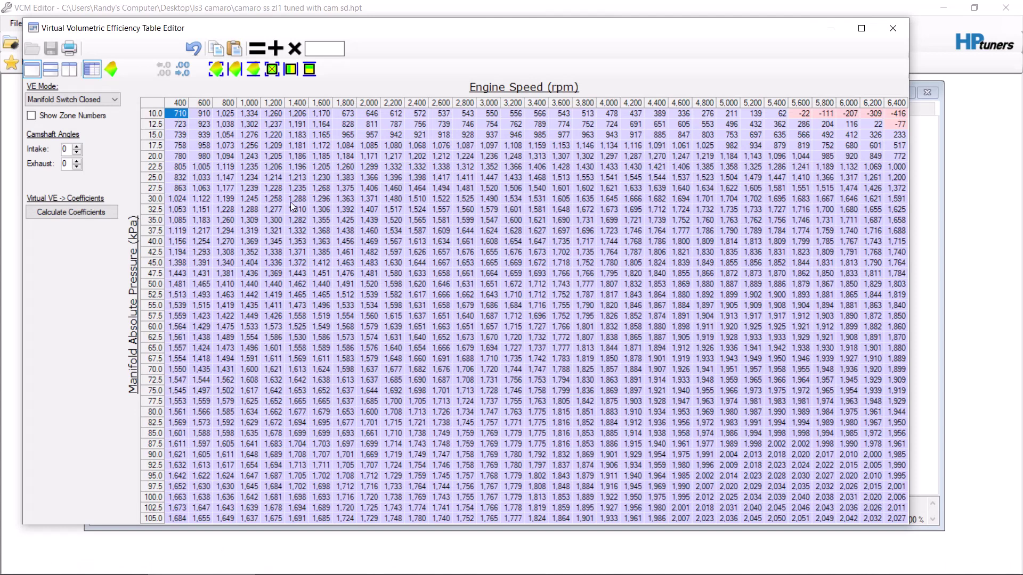
{"action": "left_click", "coordinate": [200, 56]}
{"action": "left_click", "coordinate": [897, 27]}
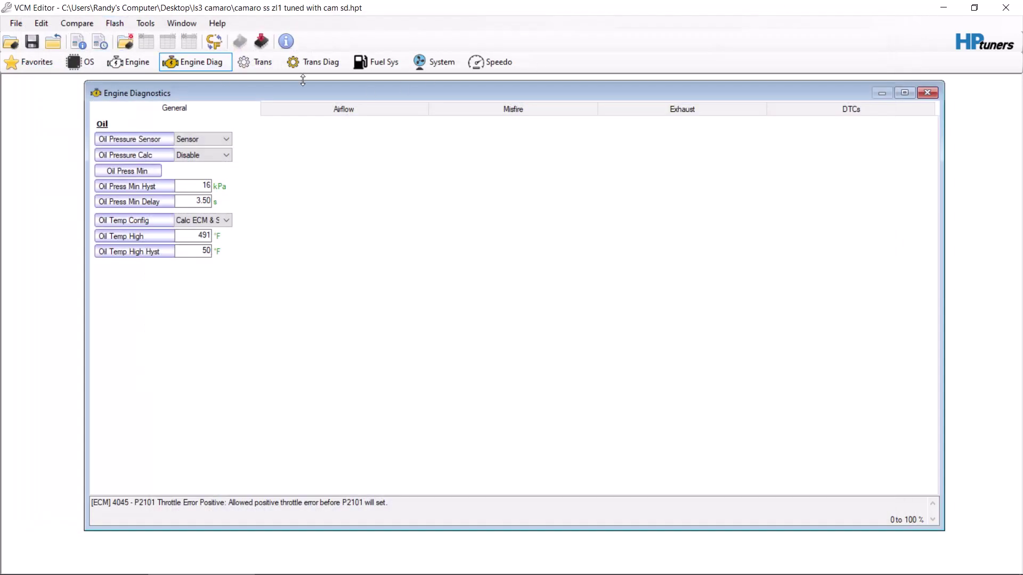
- In VCM Scanner, switch the histogram to LT Fuel Trim by RPM and MAP, mostly -5
{"action": "left_click", "coordinate": [308, 571]}
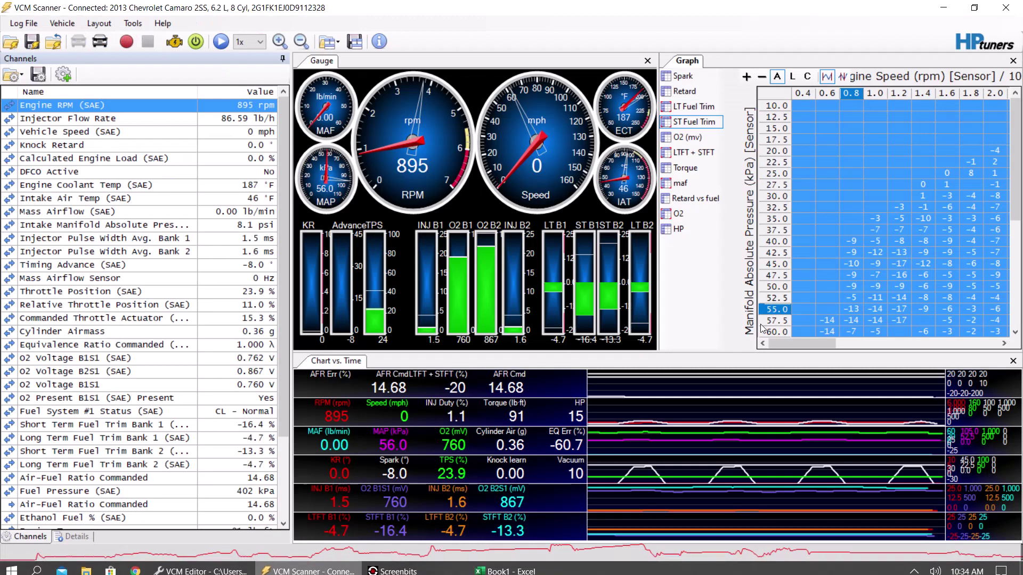
{"action": "left_click", "coordinate": [851, 274]}
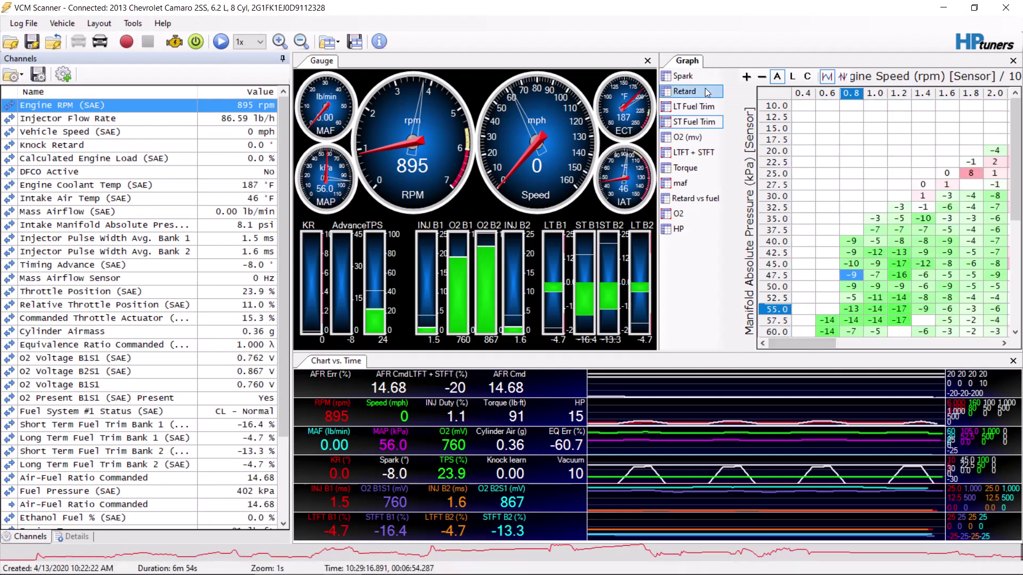
{"action": "left_click", "coordinate": [693, 107]}
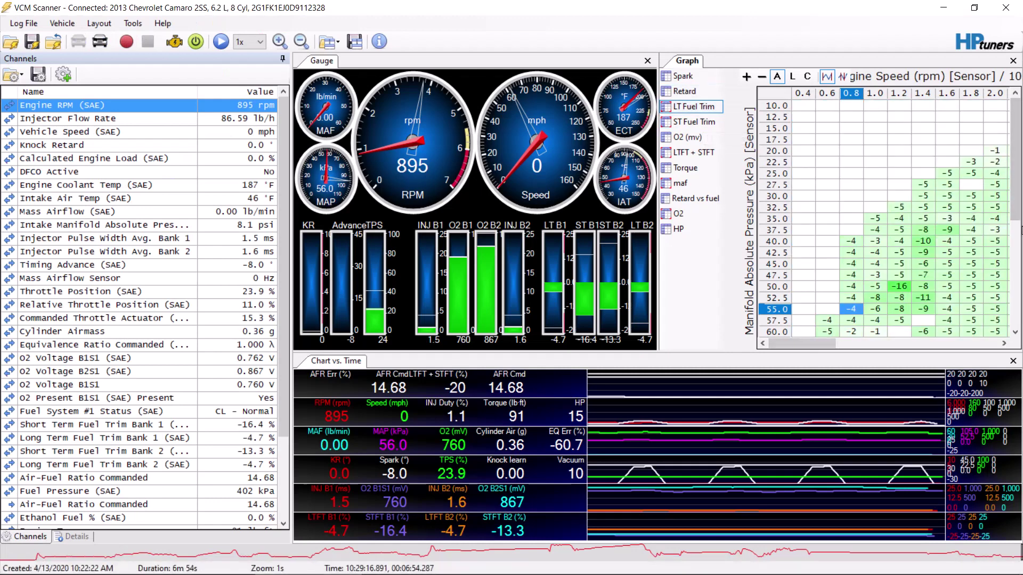
{"action": "left_click_drag", "start_coordinate": [1016, 200], "coordinate": [1016, 244]}
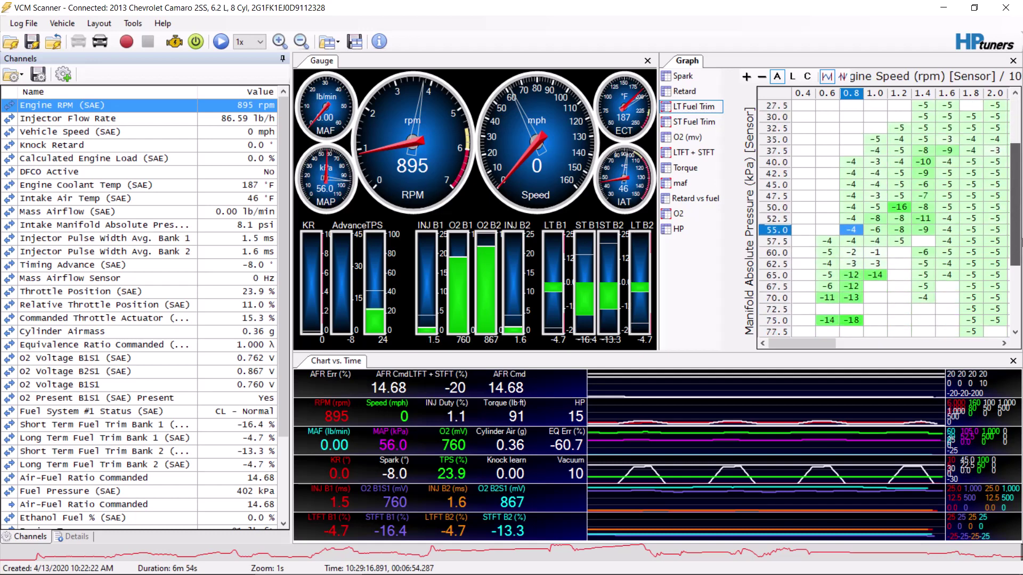
{"action": "left_click_drag", "start_coordinate": [816, 343], "coordinate": [861, 331]}
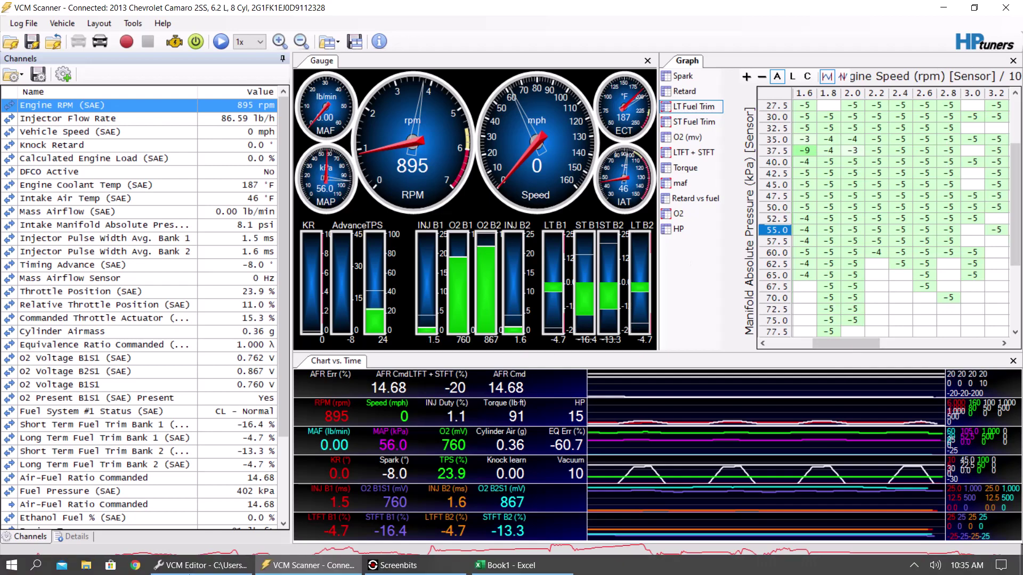
- Revisit Airflow diagnostics, Cutoff/DFCO and Power Enrich, ending on Oxygen Sensors with LTM limits 1.3200/0.7500
{"action": "left_click", "coordinate": [201, 565]}
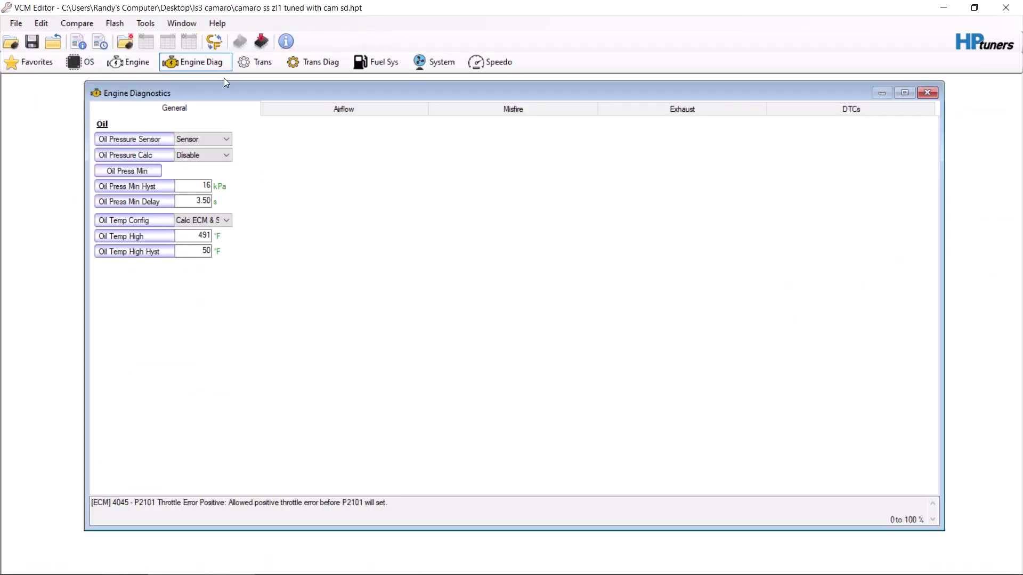
{"action": "left_click", "coordinate": [346, 112]}
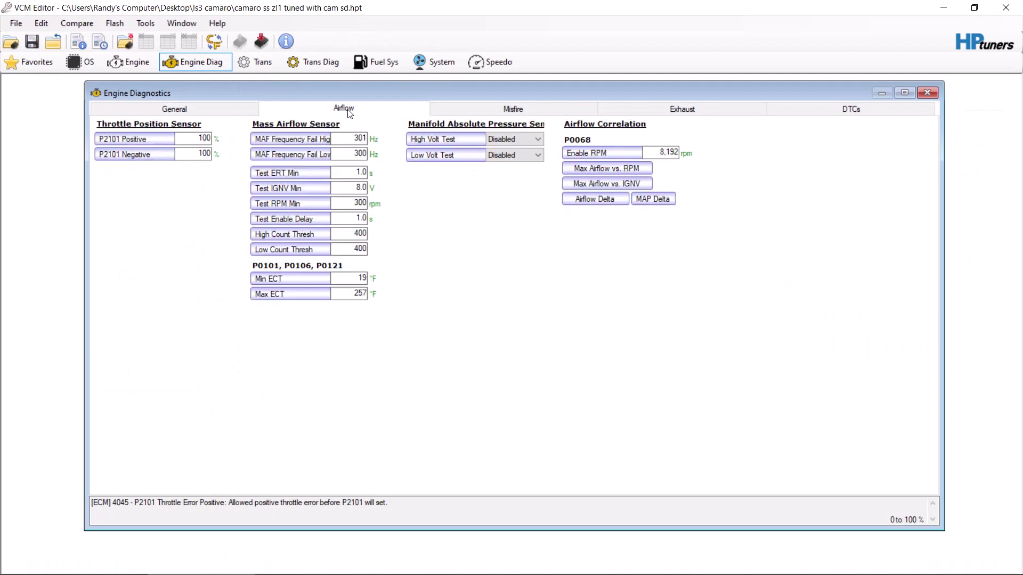
{"action": "left_click", "coordinate": [116, 63]}
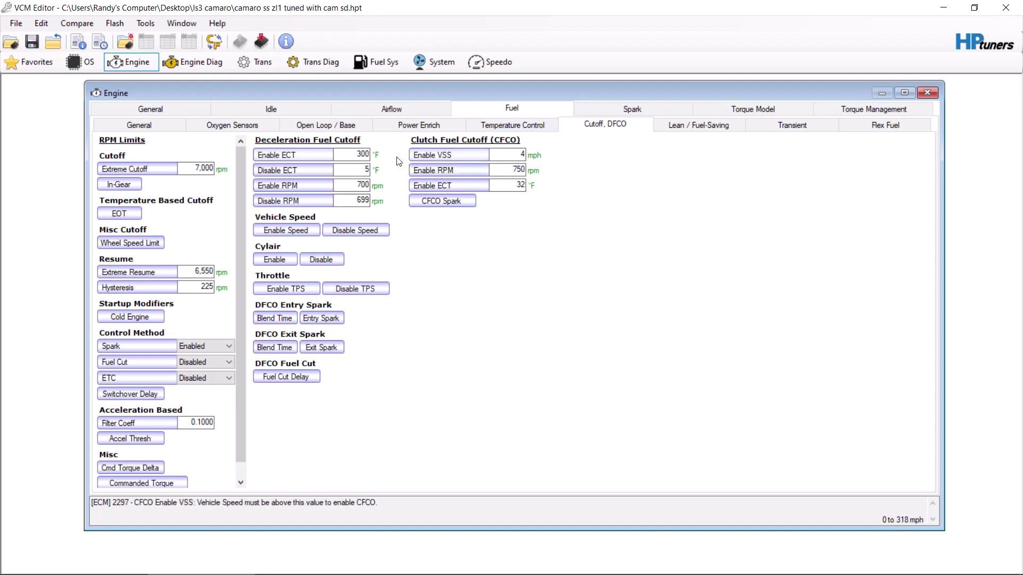
{"action": "left_click", "coordinate": [424, 127]}
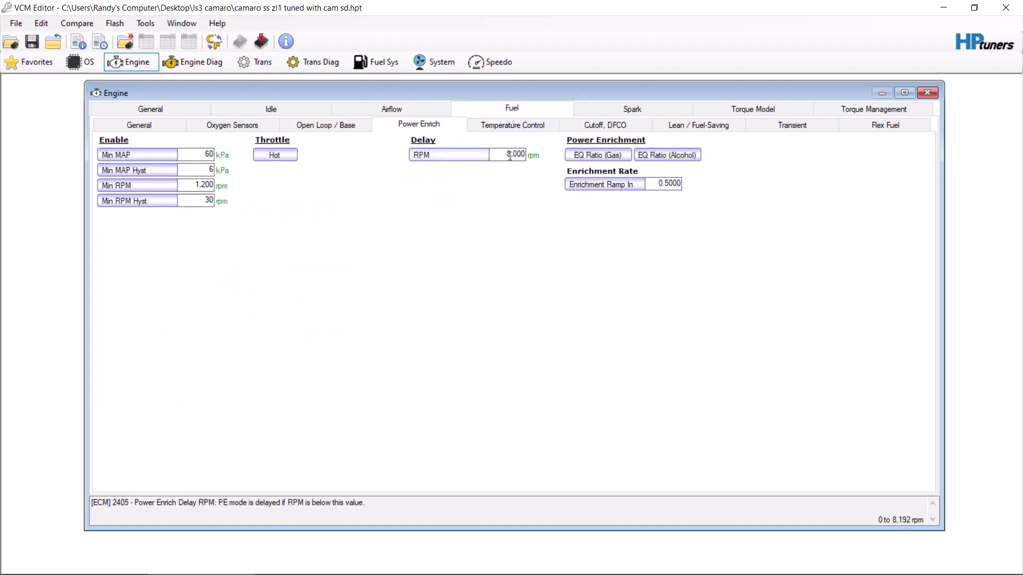
{"action": "left_click", "coordinate": [236, 123]}
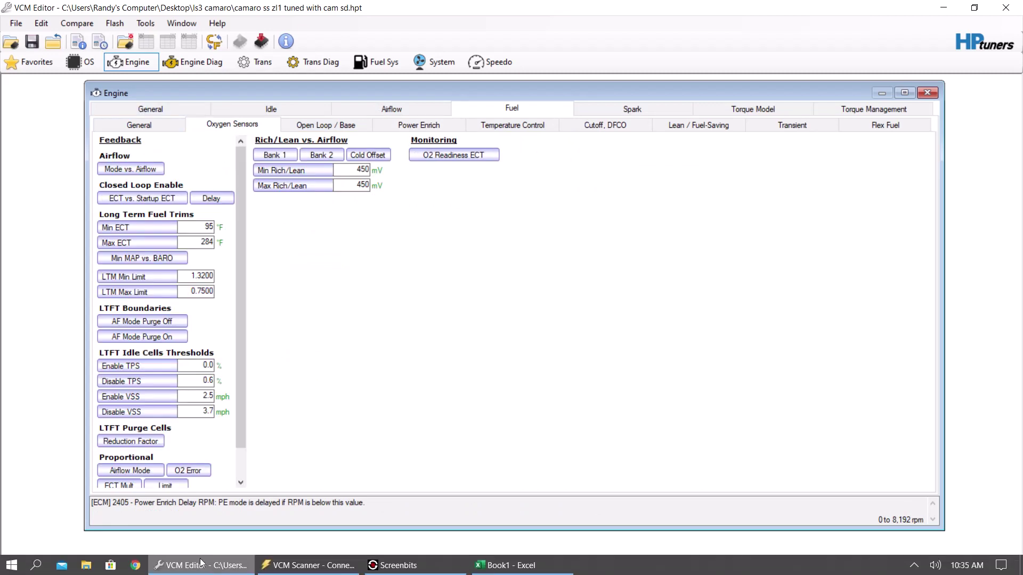